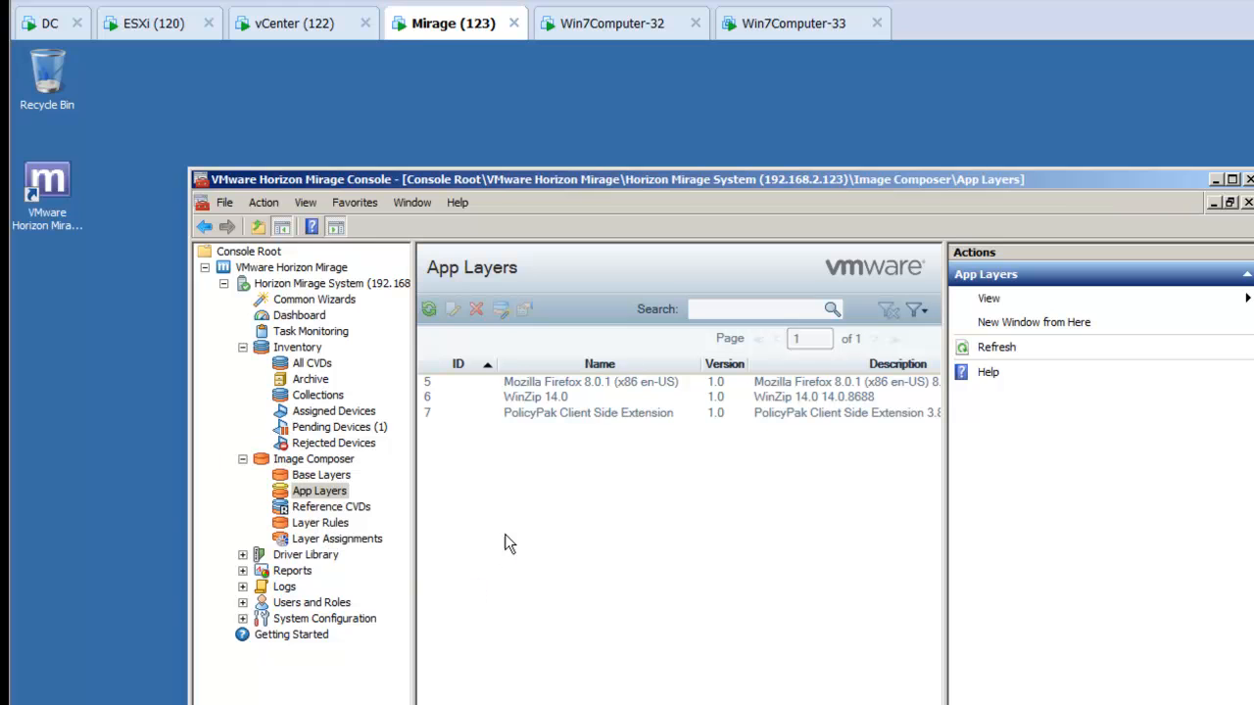
Review the Mirage app layers and check the list of installed programs on Win7Computer-32.
{"action": "left_click", "coordinate": [328, 492]}
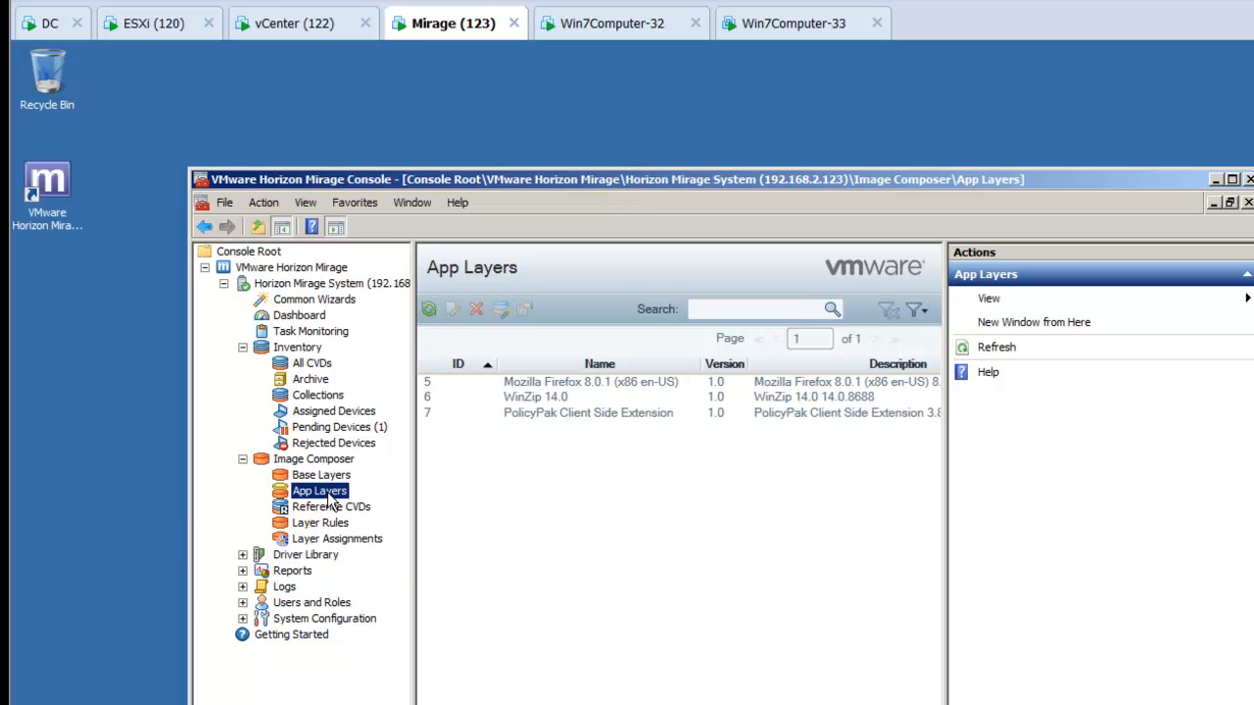
{"action": "left_click", "coordinate": [537, 402]}
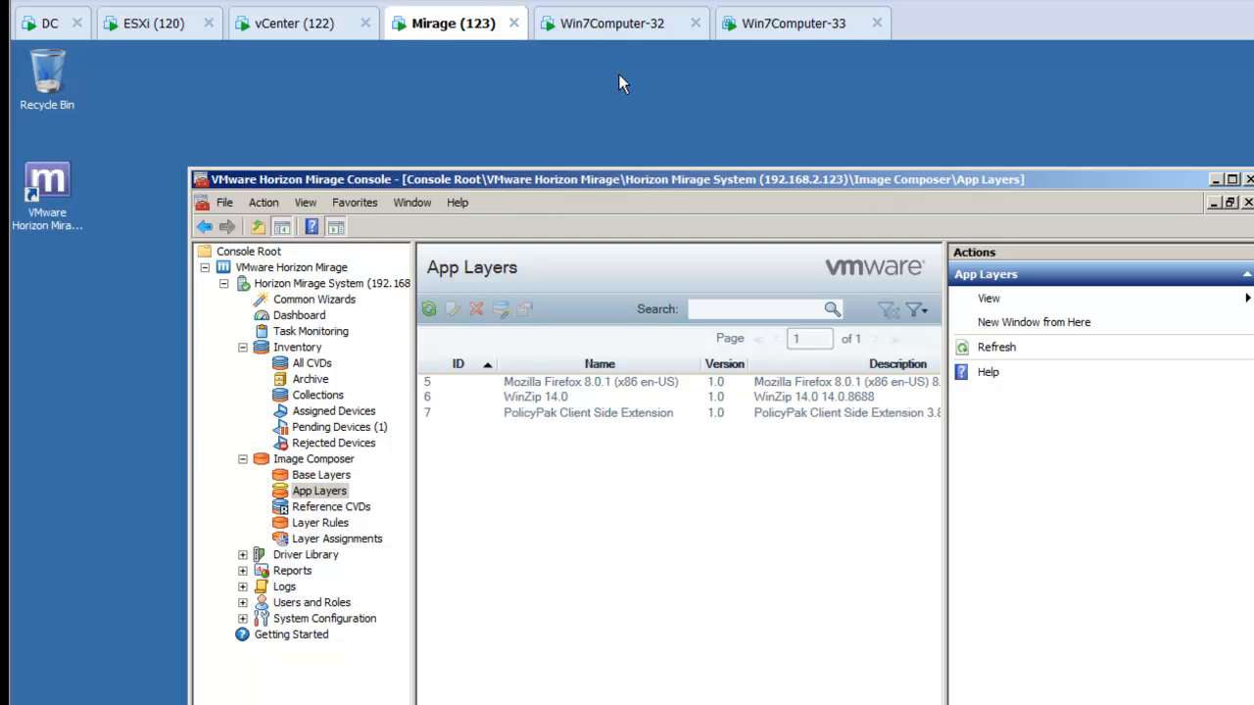
{"action": "left_click", "coordinate": [614, 25]}
{"action": "left_click", "coordinate": [36, 704]}
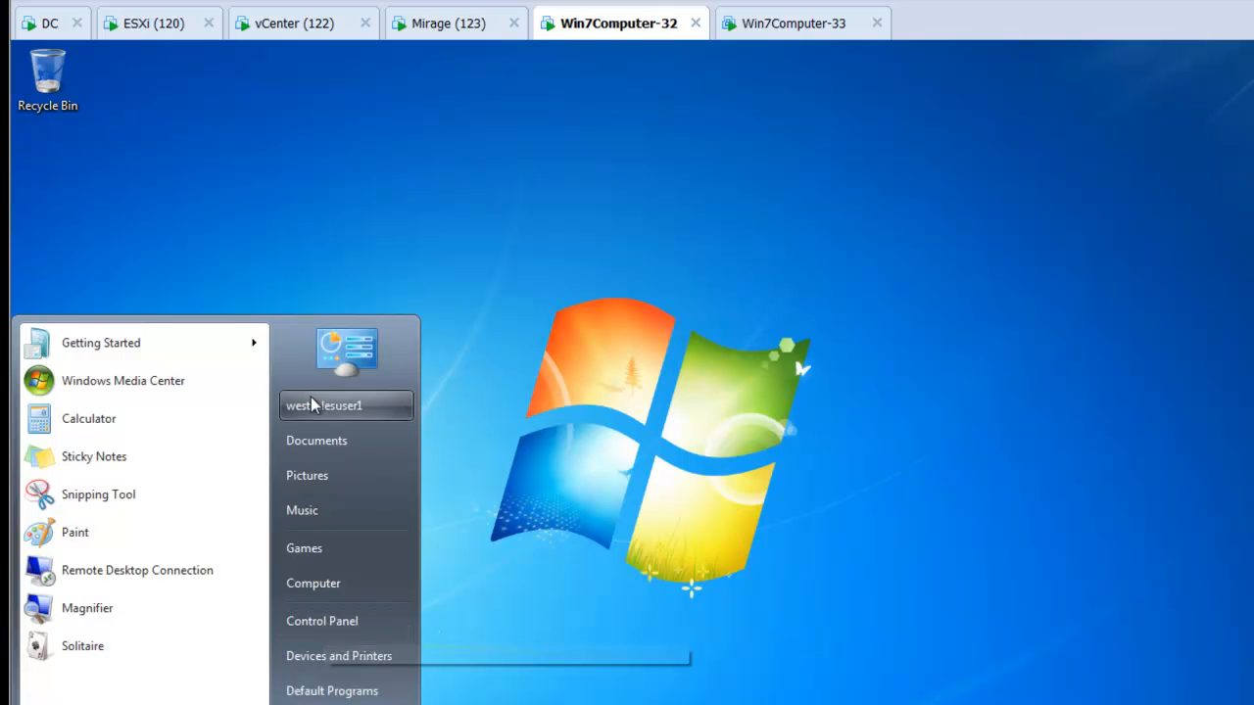
{"action": "left_click", "coordinate": [366, 626]}
{"action": "left_click", "coordinate": [462, 505]}
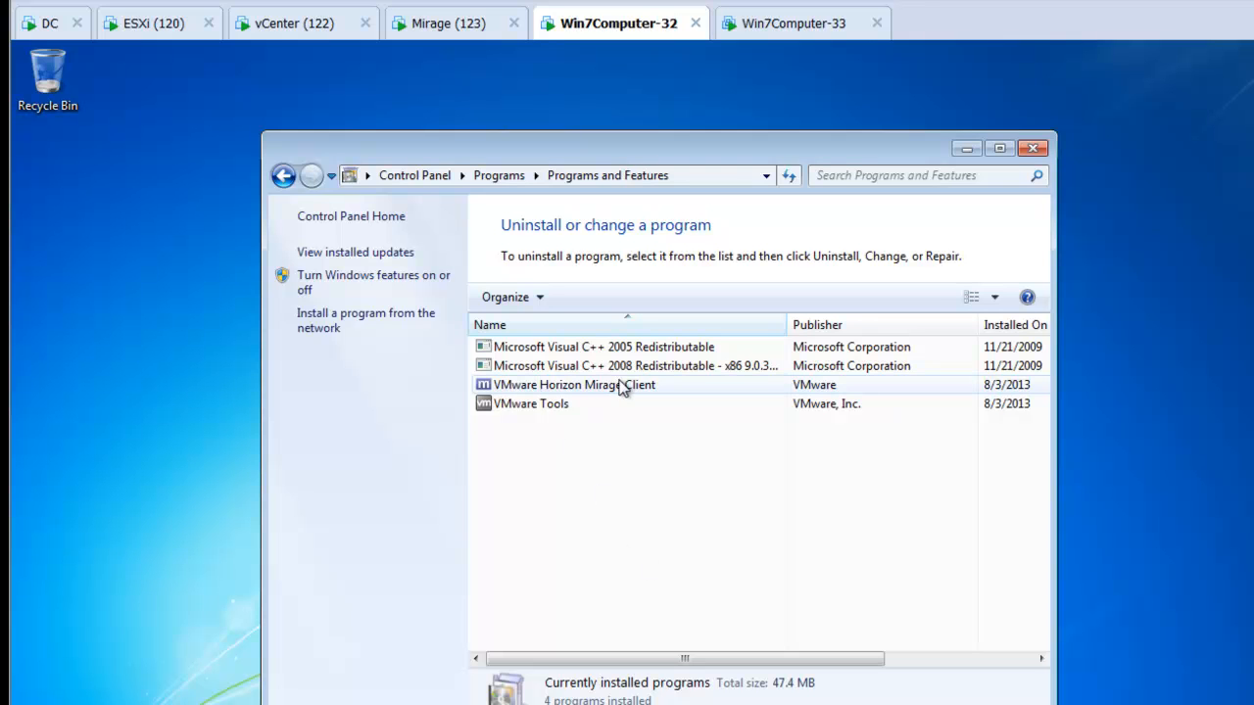
On the DC machine, create a GPO named "Manage Winzip via PolicyPak" linked to the West Sales Users OU.
{"action": "left_click", "coordinate": [50, 23]}
{"action": "left_click_drag", "start_coordinate": [470, 347], "coordinate": [440, 546]}
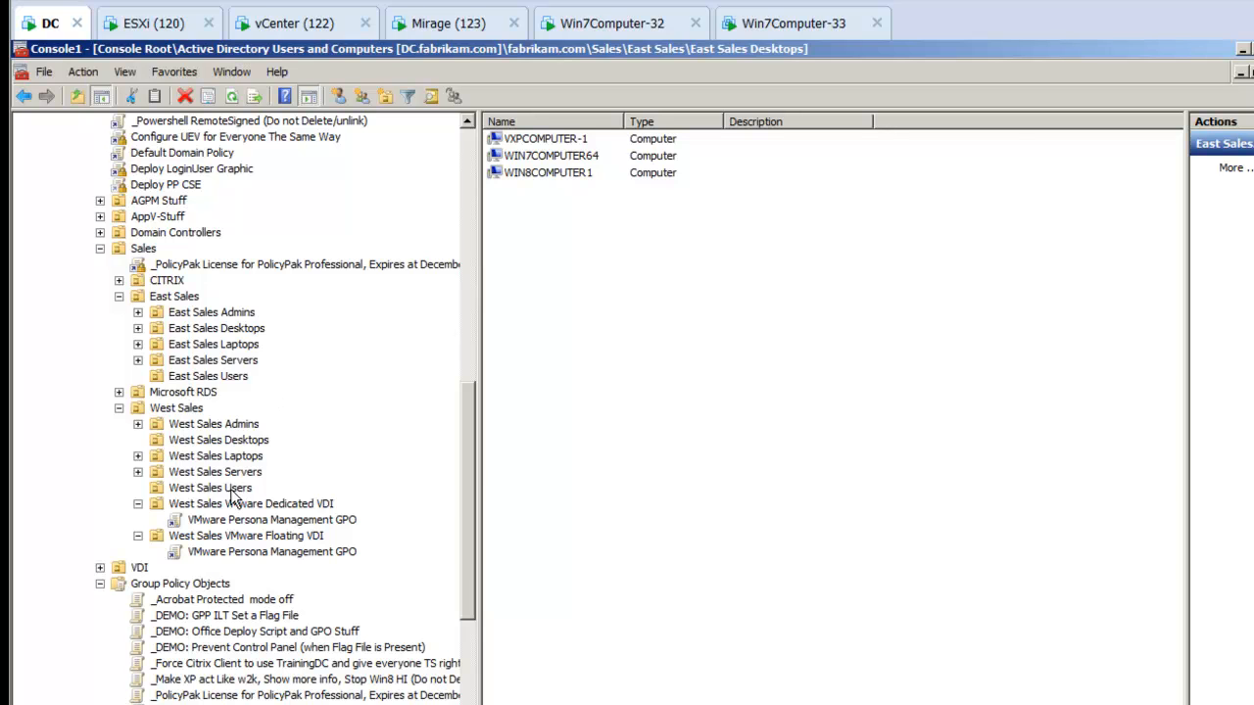
{"action": "right_click", "coordinate": [235, 490]}
{"action": "left_click", "coordinate": [266, 501]}
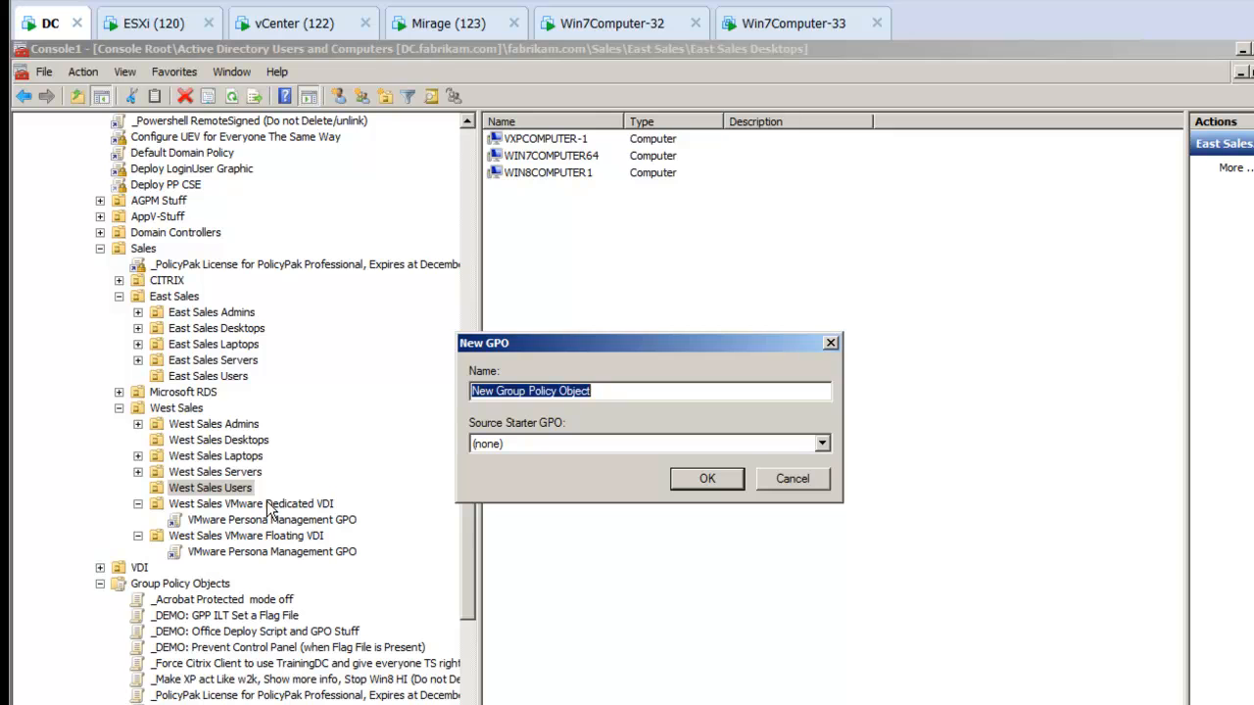
{"action": "type", "text": "Manage Winzip via PolicyPak"}
{"action": "key", "text": "Return"}
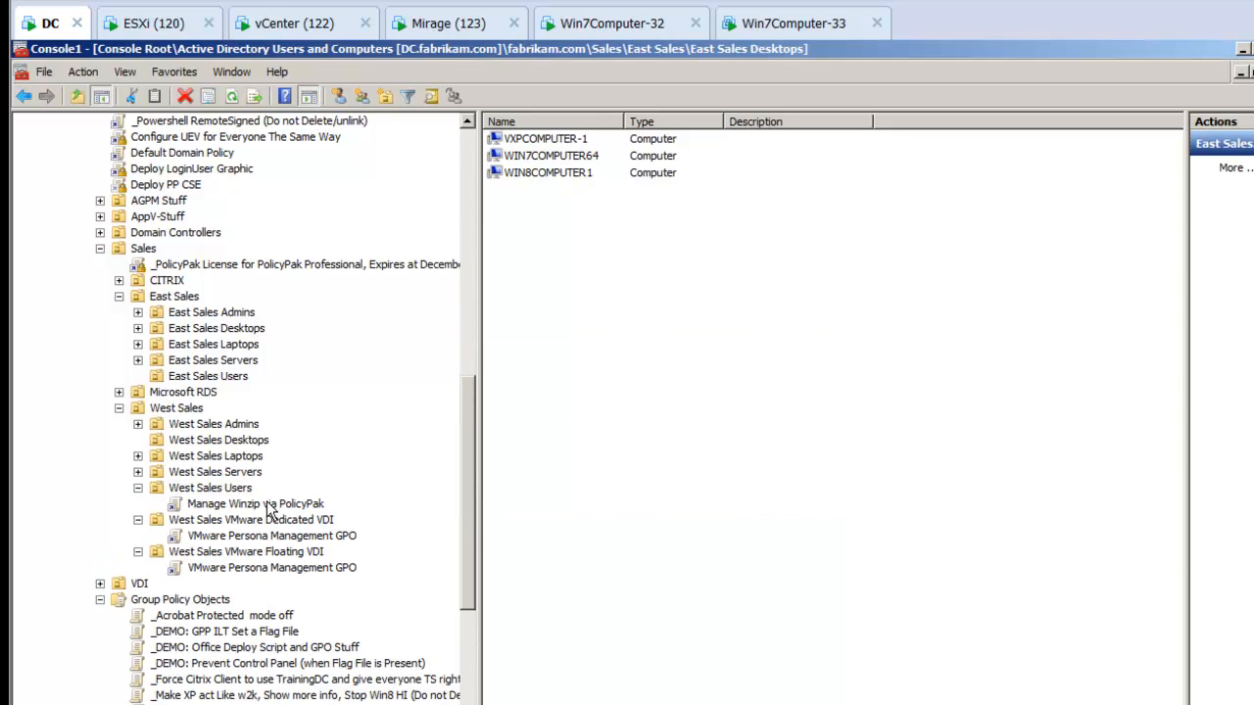
Edit the Winzip GPO and add PolicyPak for WinZip 14 and Later to the user-side PolicyPak applications.
{"action": "right_click", "coordinate": [288, 504]}
{"action": "left_click", "coordinate": [313, 515]}
{"action": "left_click", "coordinate": [130, 330]}
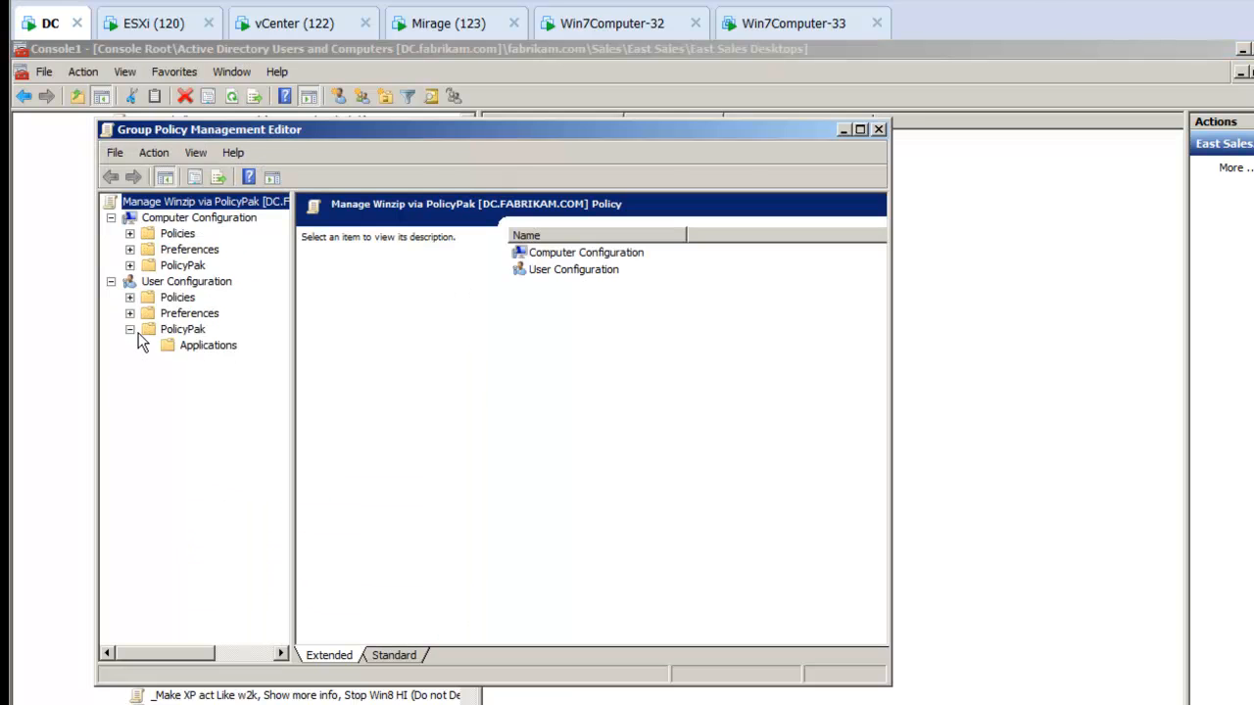
{"action": "left_click", "coordinate": [199, 349]}
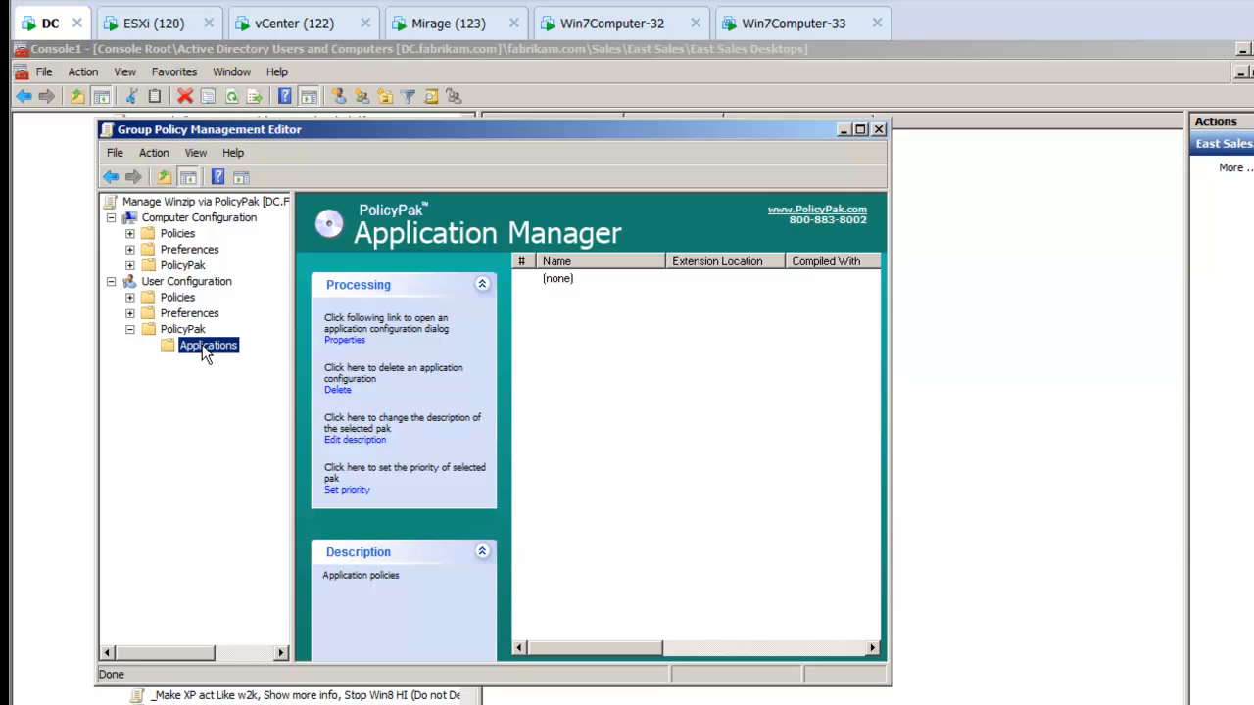
{"action": "right_click", "coordinate": [203, 344]}
{"action": "mouse_move", "coordinate": [240, 355]}
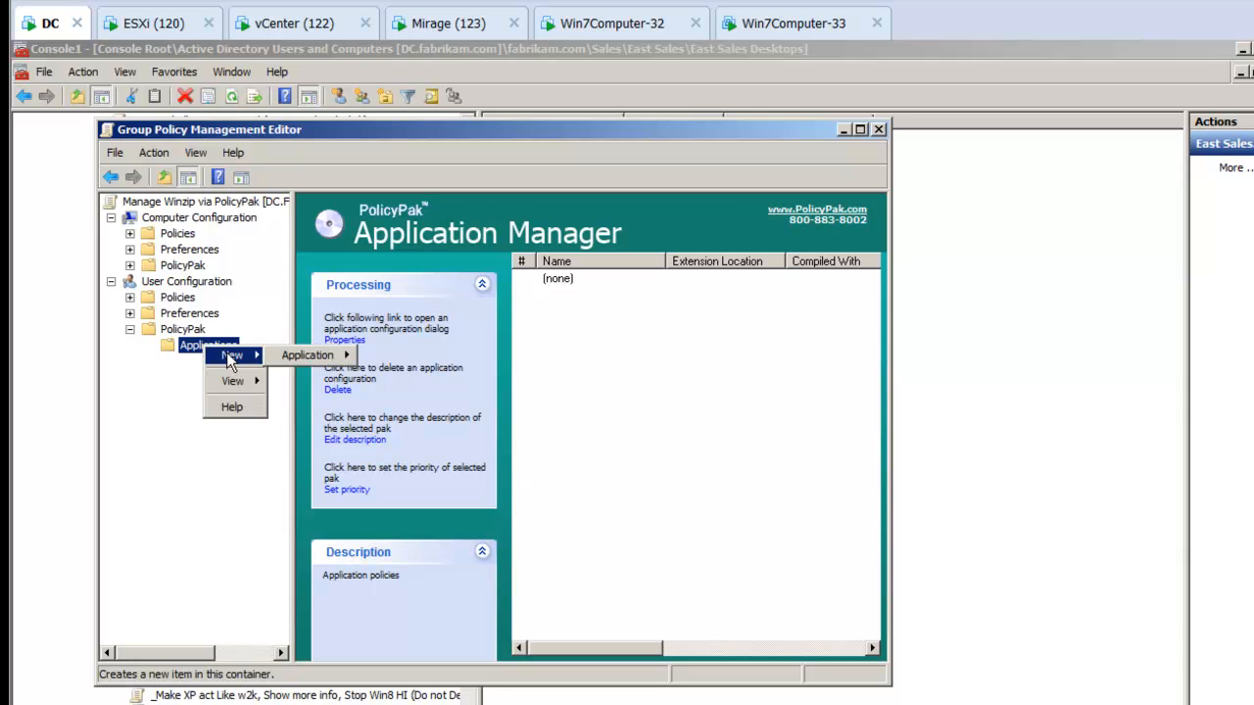
{"action": "mouse_move", "coordinate": [309, 359]}
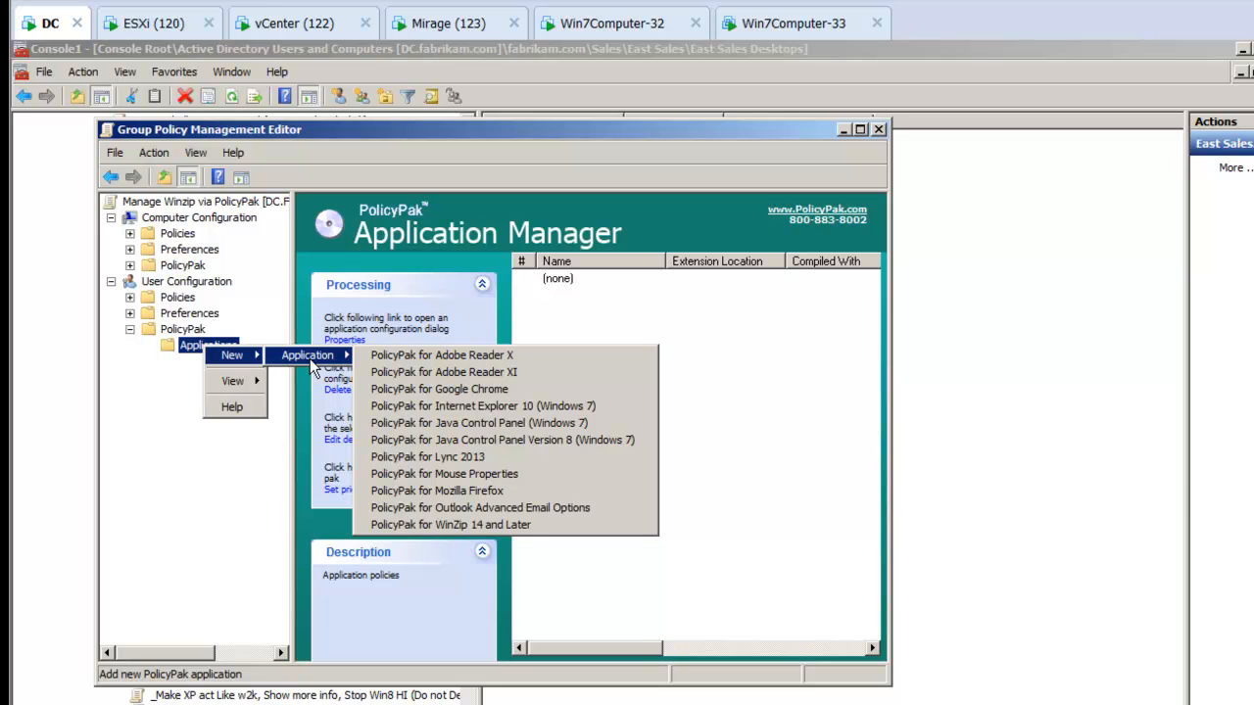
{"action": "left_click", "coordinate": [523, 527]}
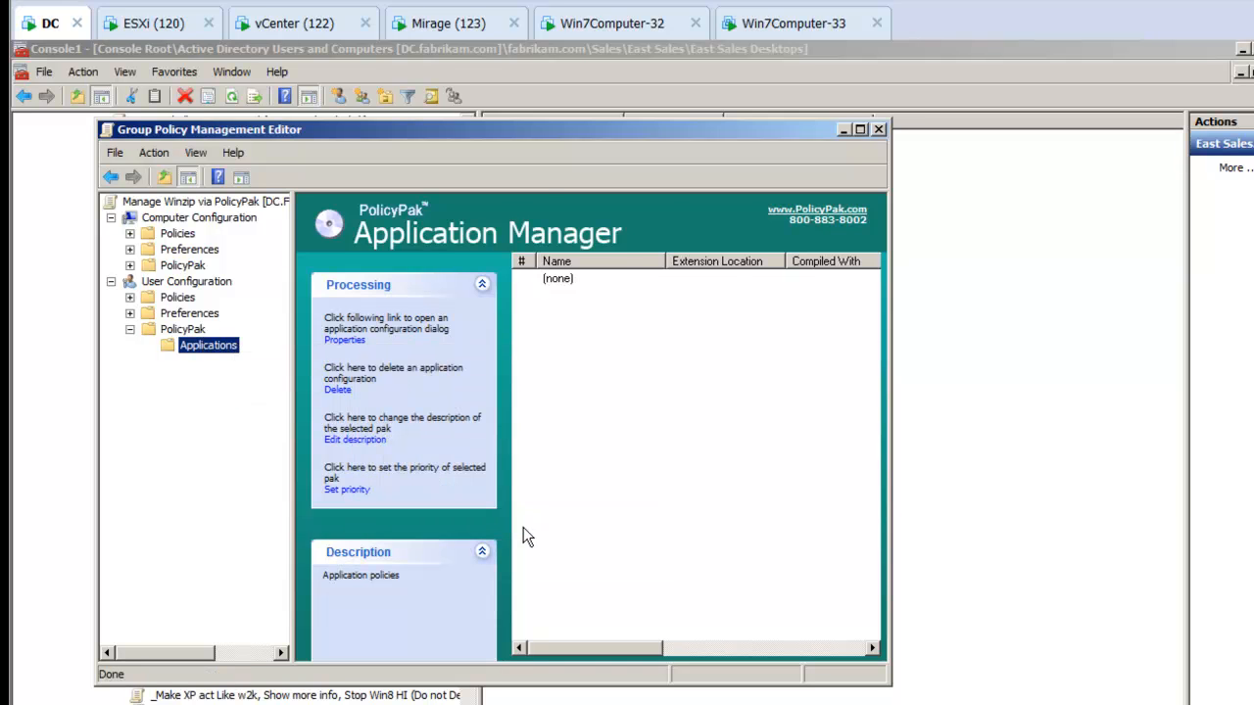
In the WinZip 14 and Later settings, require lower case, upper case, numeric and symbol characters in passwords.
{"action": "double_click", "coordinate": [524, 132]}
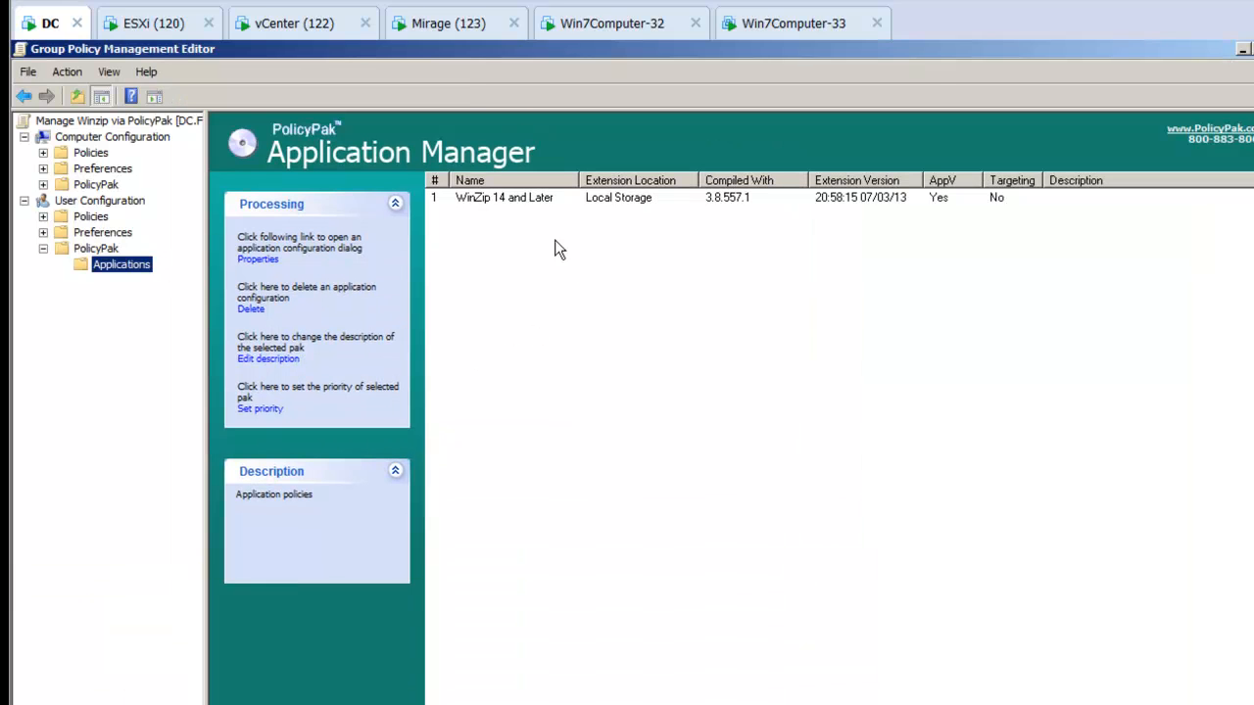
{"action": "double_click", "coordinate": [510, 199]}
{"action": "left_click_drag", "start_coordinate": [393, 63], "coordinate": [651, 217]}
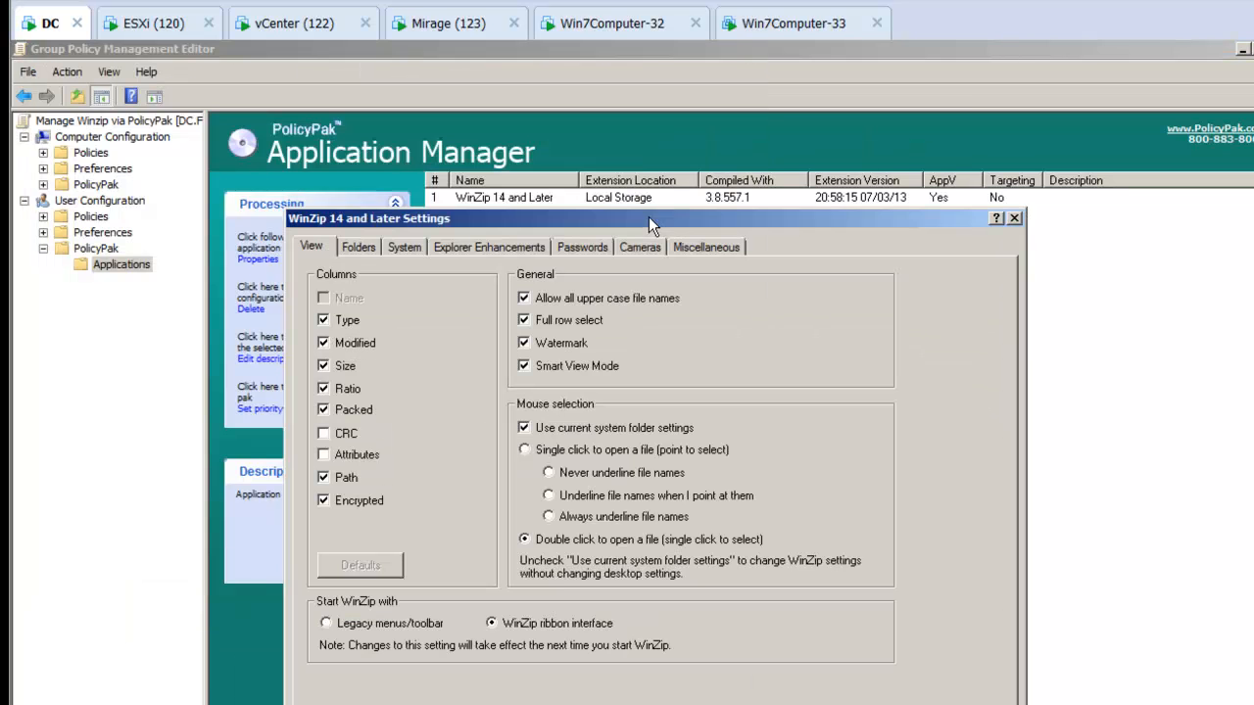
{"action": "left_click", "coordinate": [531, 248]}
{"action": "left_click", "coordinate": [568, 250]}
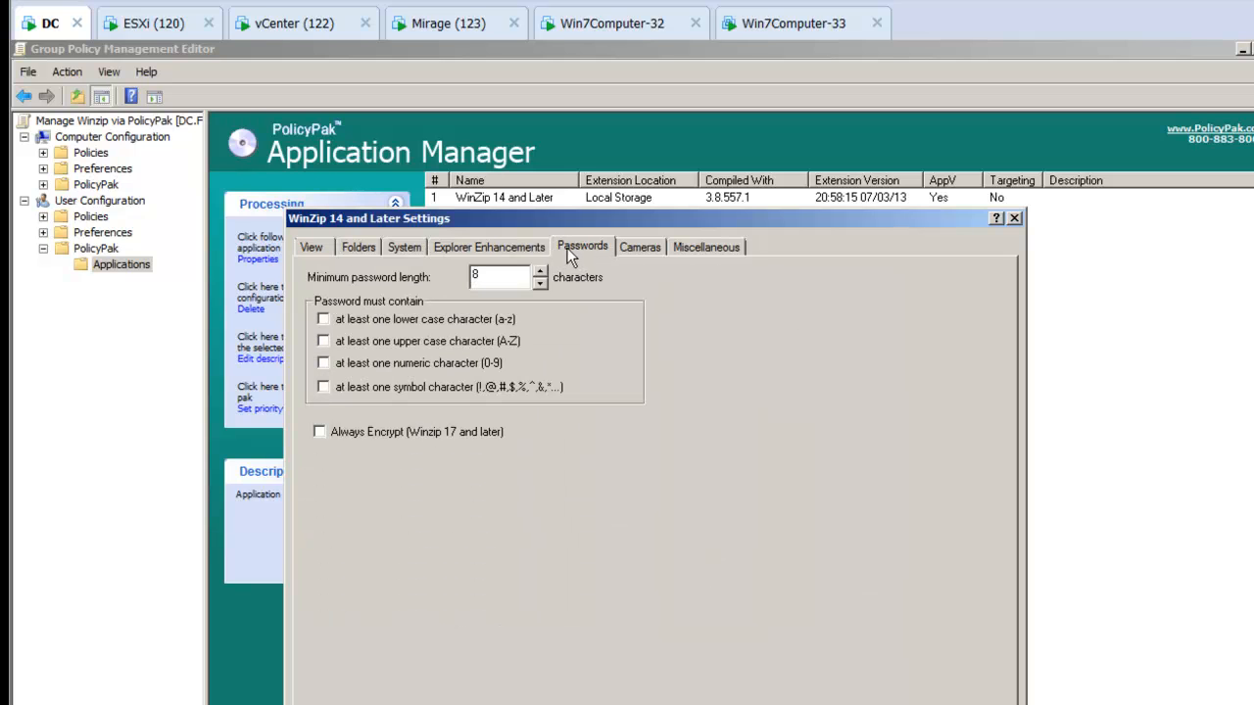
{"action": "left_click", "coordinate": [455, 319]}
{"action": "left_click", "coordinate": [449, 341]}
{"action": "left_click", "coordinate": [444, 363]}
{"action": "left_click", "coordinate": [443, 385]}
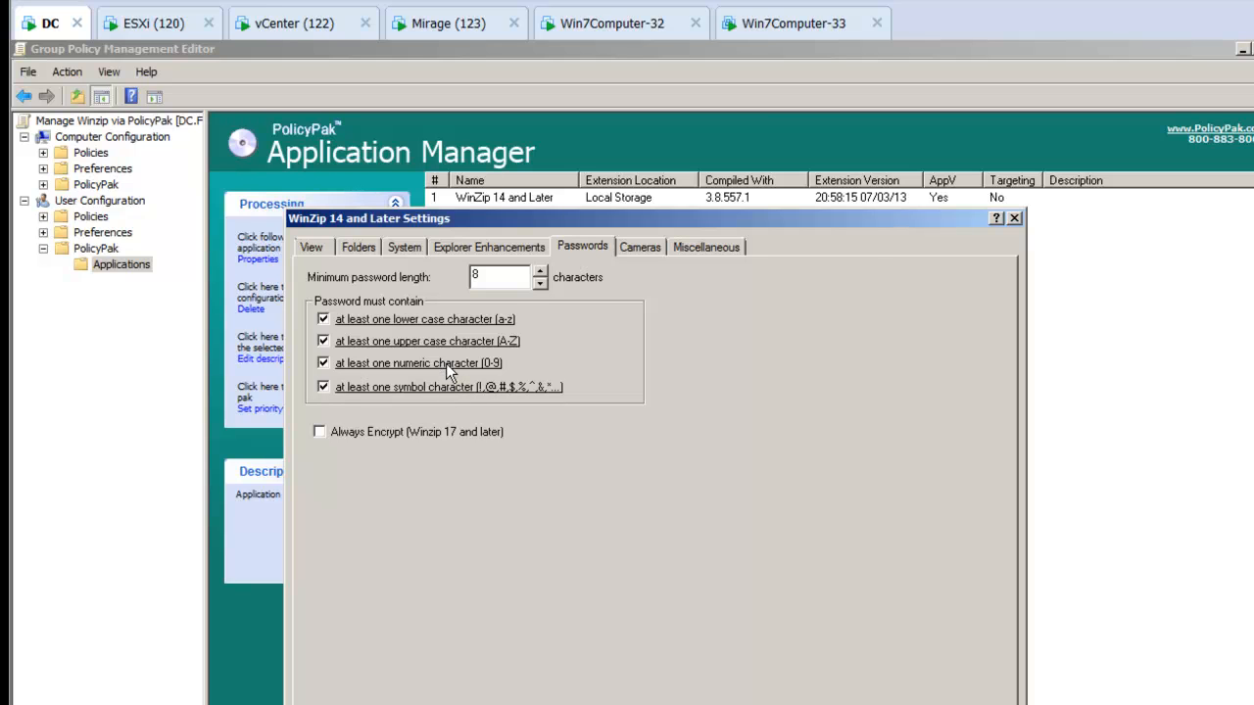
Hide the numeric character requirement's control in the target application and disable the symbol character requirement's control.
{"action": "right_click", "coordinate": [446, 363]}
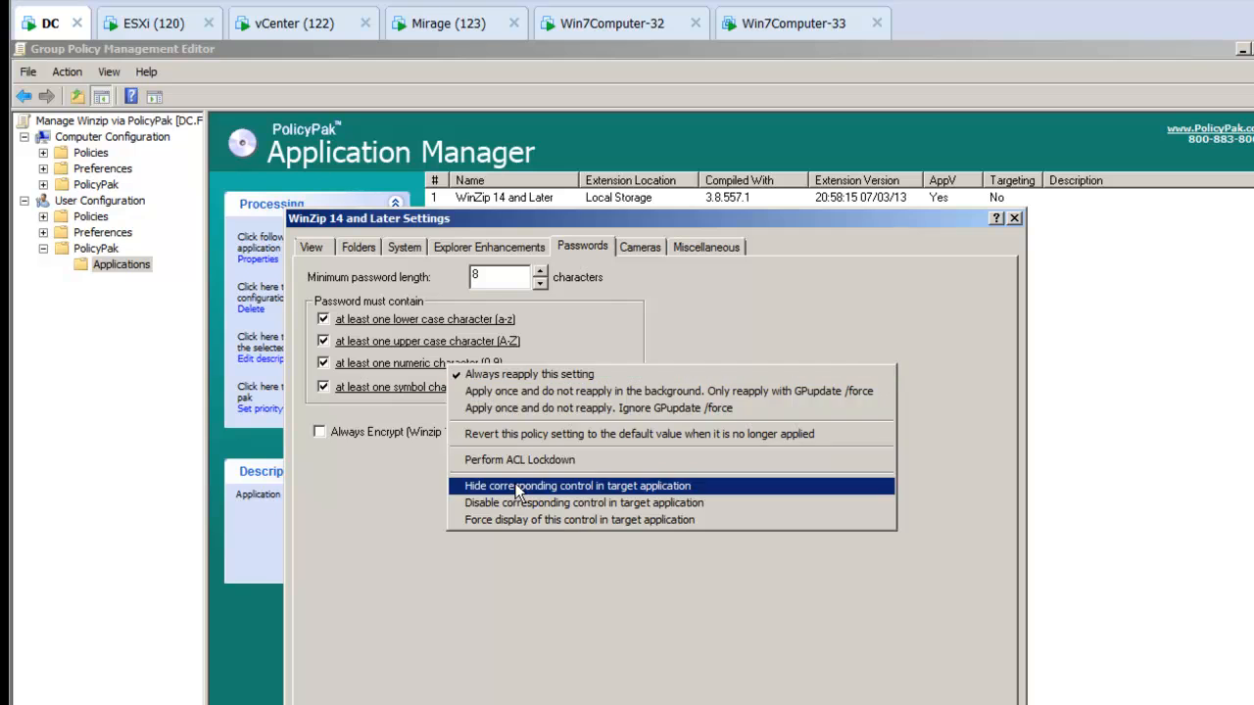
{"action": "left_click", "coordinate": [516, 487]}
{"action": "right_click", "coordinate": [482, 385]}
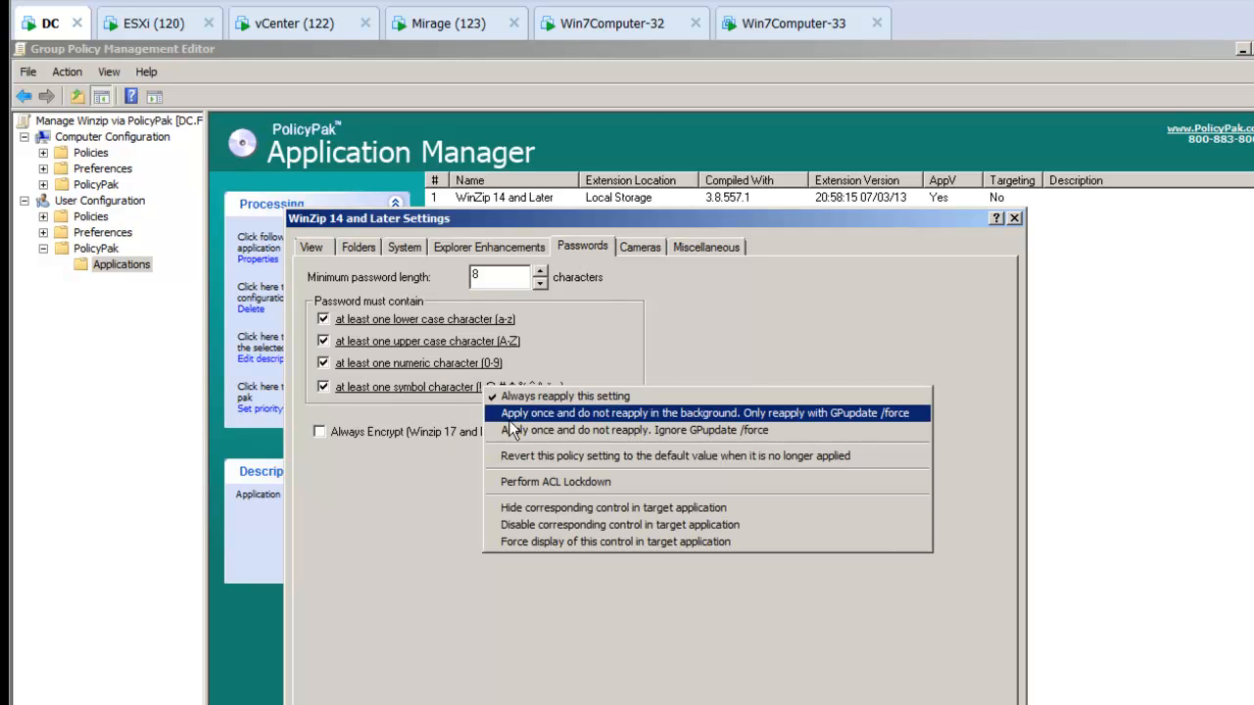
{"action": "left_click", "coordinate": [540, 524]}
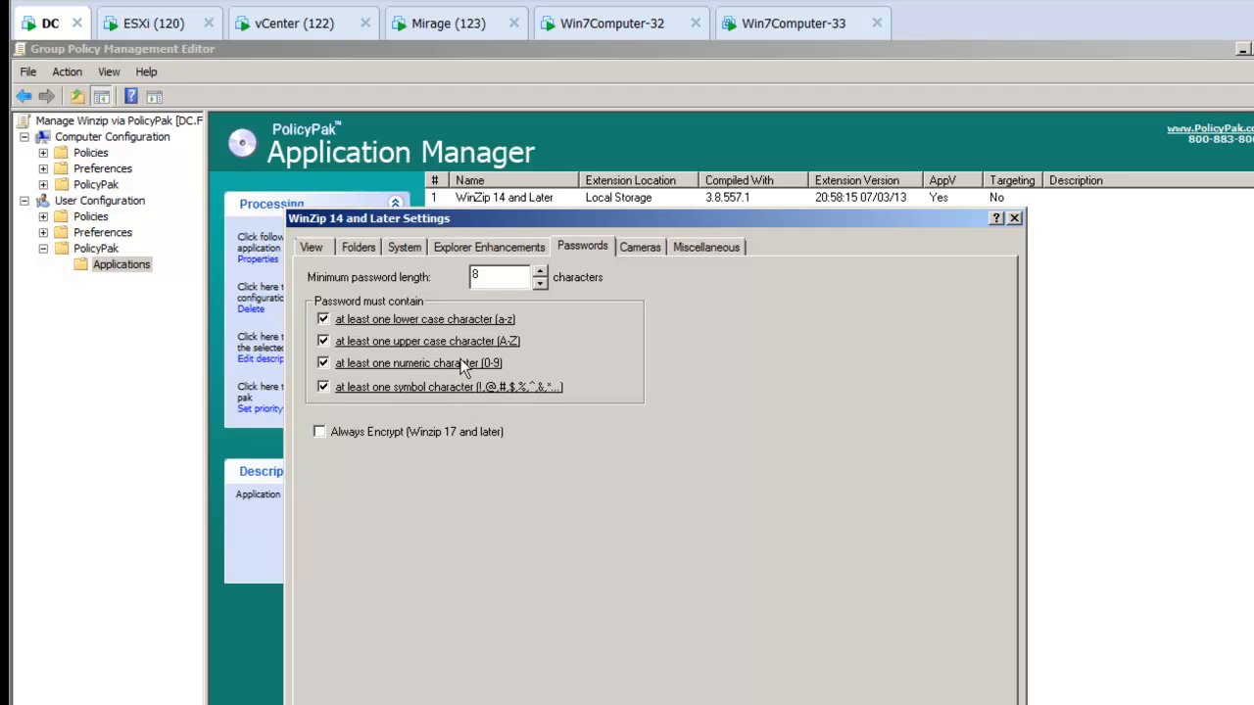
Set the minimum password length to 11 characters and disable its control in the target application.
{"action": "double_click", "coordinate": [498, 275]}
{"action": "type", "text": "11"}
{"action": "right_click", "coordinate": [511, 283]}
{"action": "left_click", "coordinate": [567, 417]}
Disable the whole Cameras tab in the target application, save the WinZip settings and close the policy editor.
{"action": "left_click", "coordinate": [638, 247]}
{"action": "right_click", "coordinate": [637, 265]}
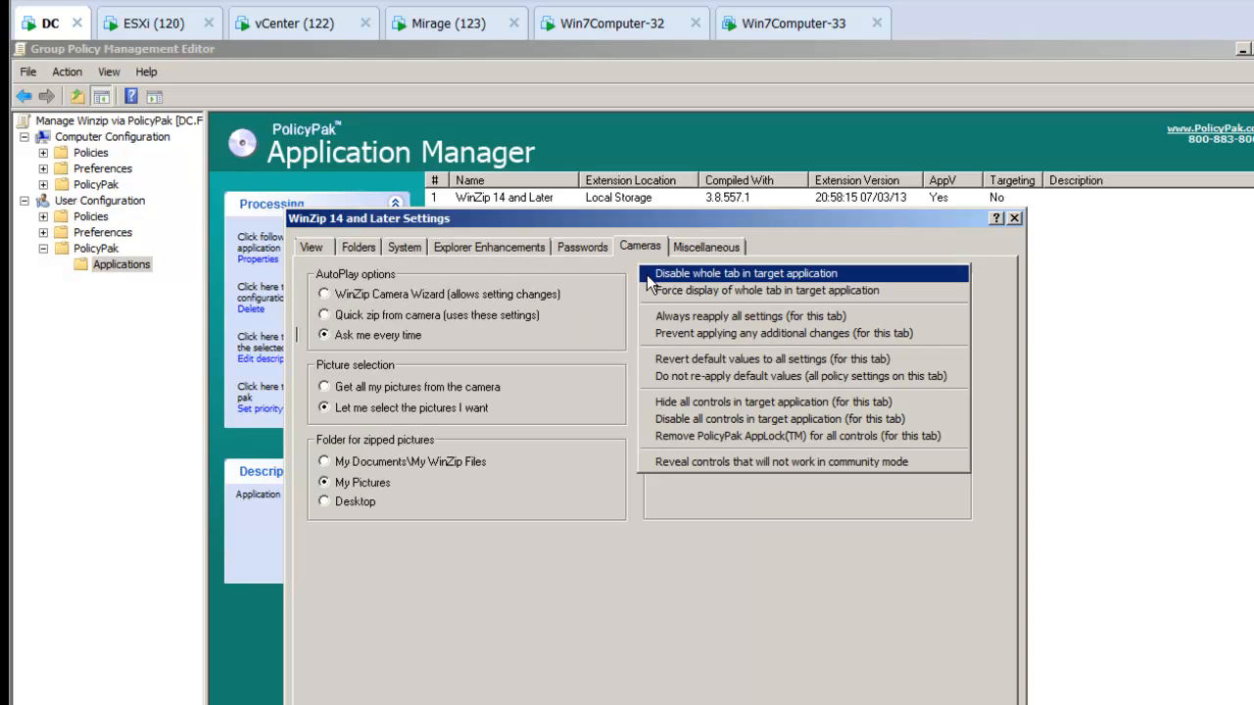
{"action": "left_click", "coordinate": [648, 275]}
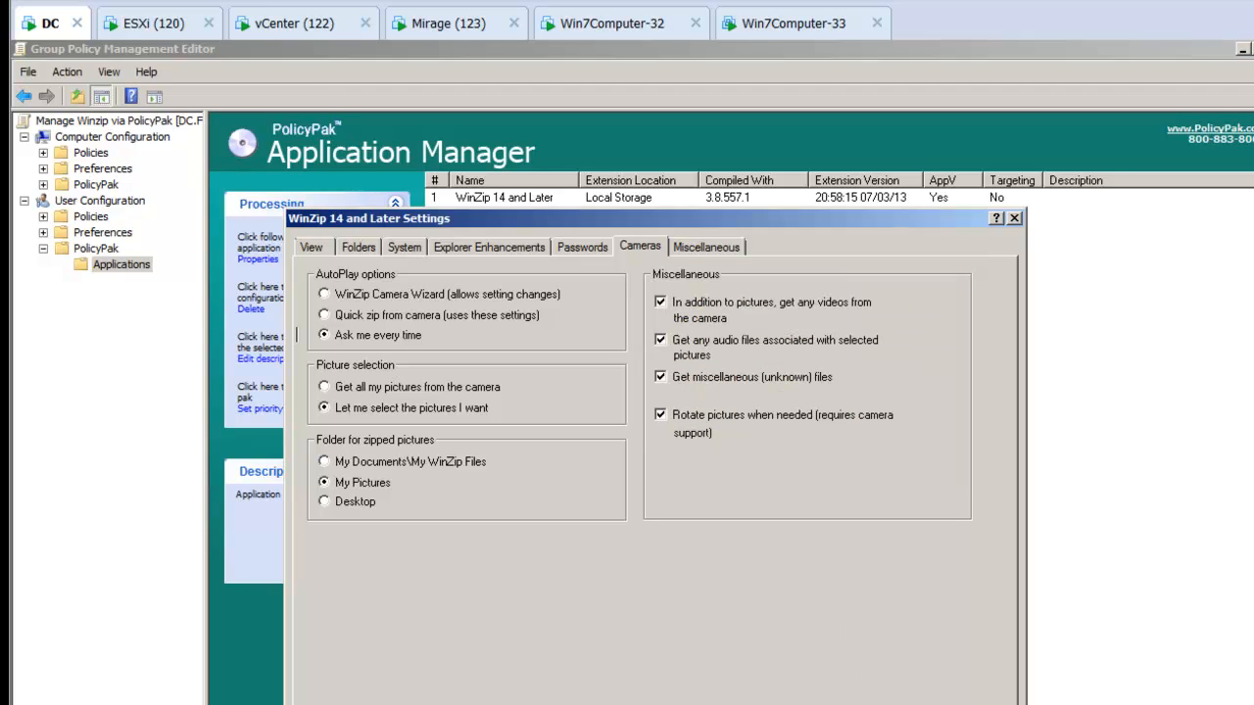
{"action": "left_click", "coordinate": [855, 704]}
{"action": "left_click", "coordinate": [1252, 49]}
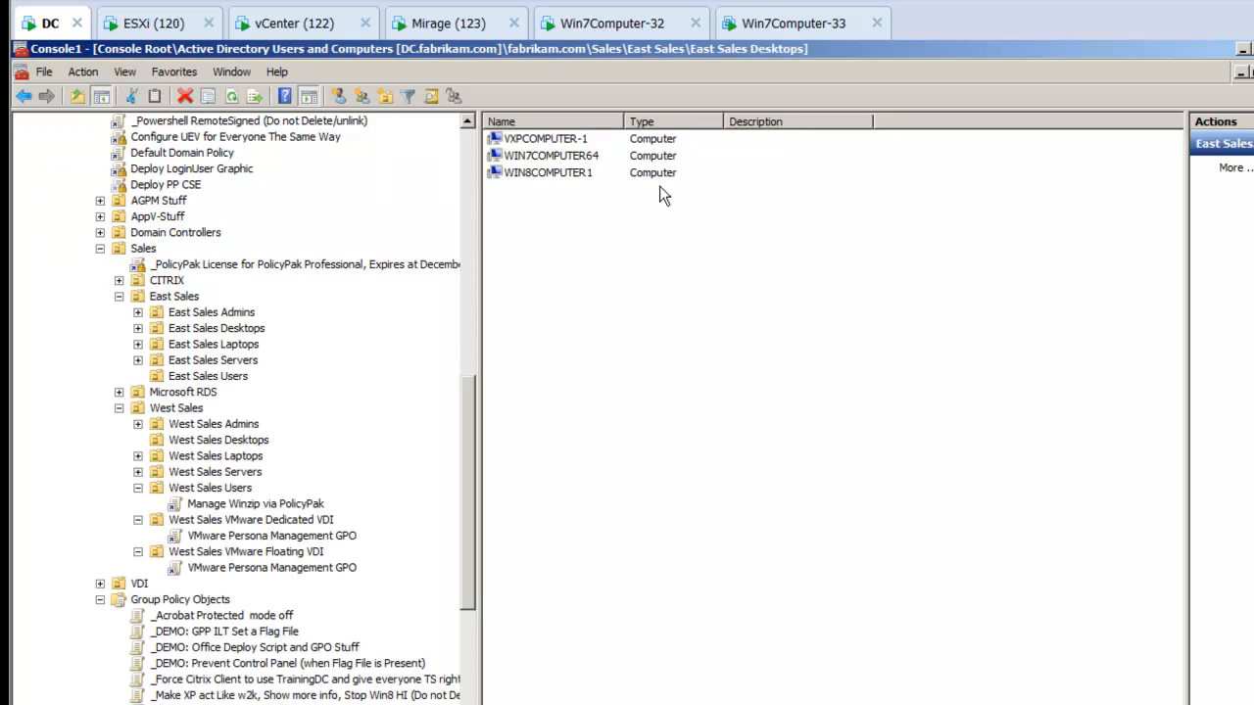
Create a GPO named "Manage Firefox via PolicyPak" linked to the West Sales Desktops OU.
{"action": "left_click", "coordinate": [205, 444]}
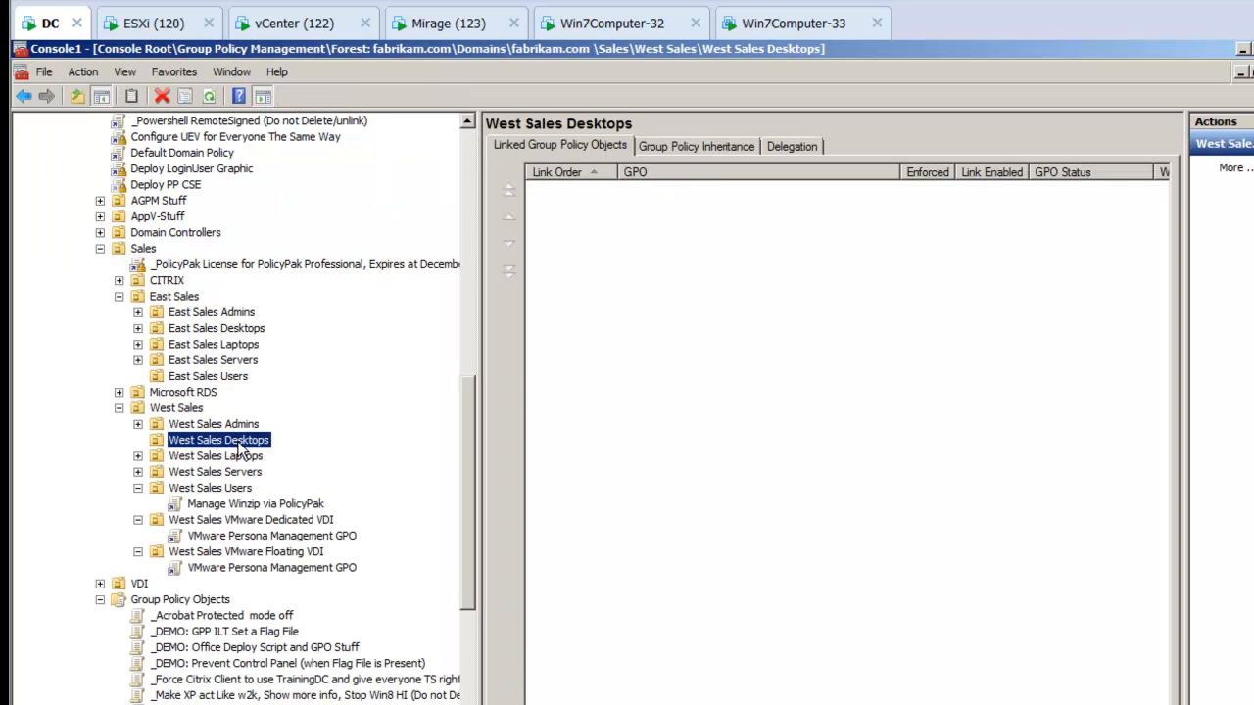
{"action": "right_click", "coordinate": [239, 447]}
{"action": "left_click", "coordinate": [253, 455]}
{"action": "type", "text": "Manage Firefox "}
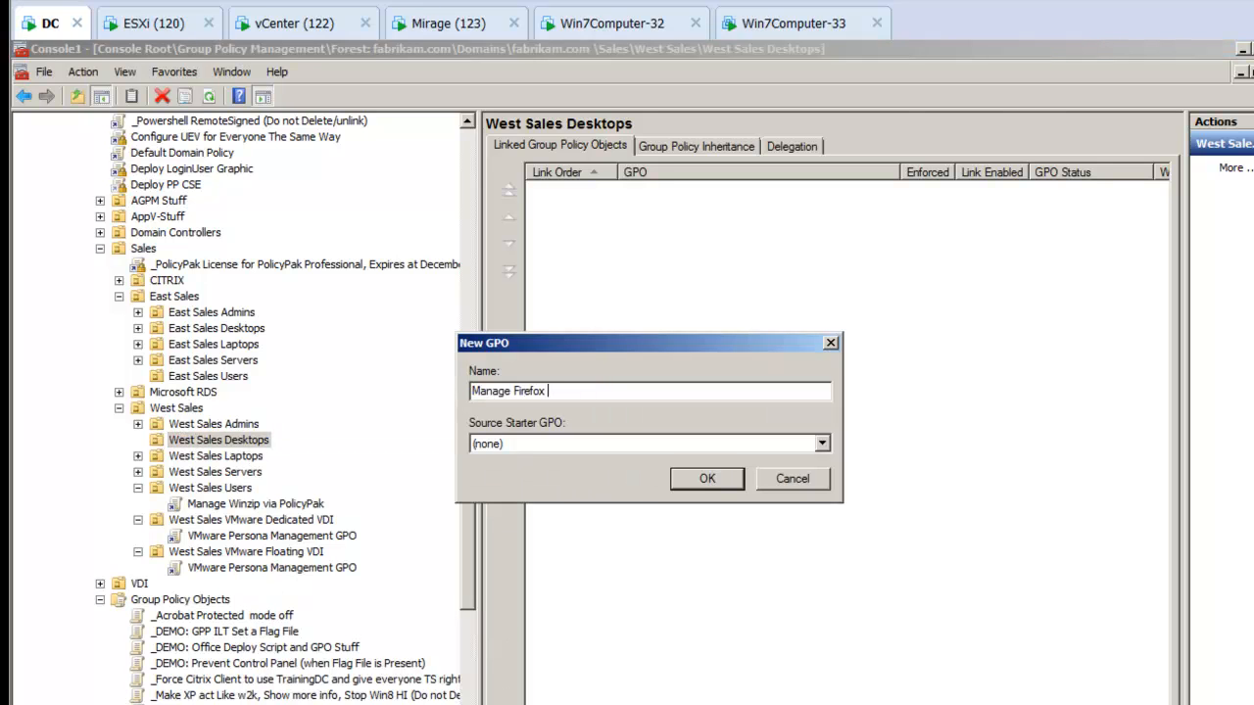
{"action": "type", "text": "via PolicyPak"}
{"action": "key", "text": "Return"}
Edit the Firefox GPO and add PolicyPak for Mozilla Firefox to the computer-side PolicyPak applications.
{"action": "right_click", "coordinate": [256, 457]}
{"action": "left_click", "coordinate": [266, 460]}
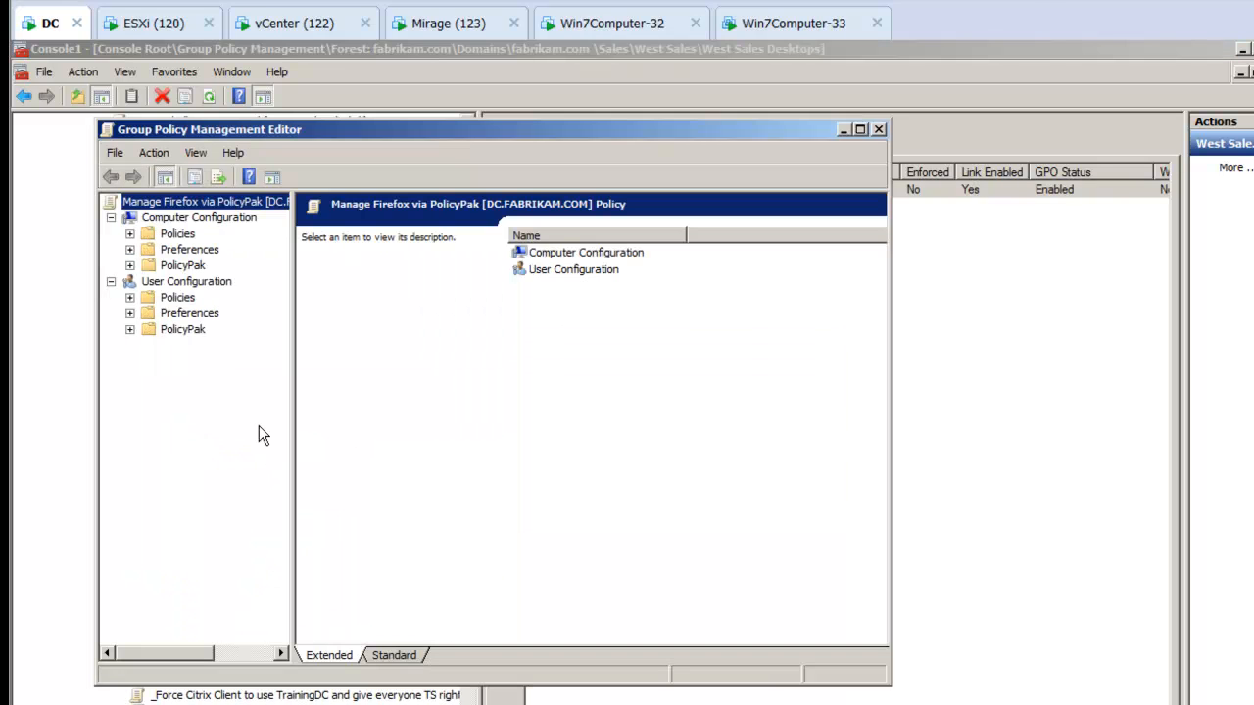
{"action": "double_click", "coordinate": [279, 128]}
{"action": "left_click", "coordinate": [43, 184]}
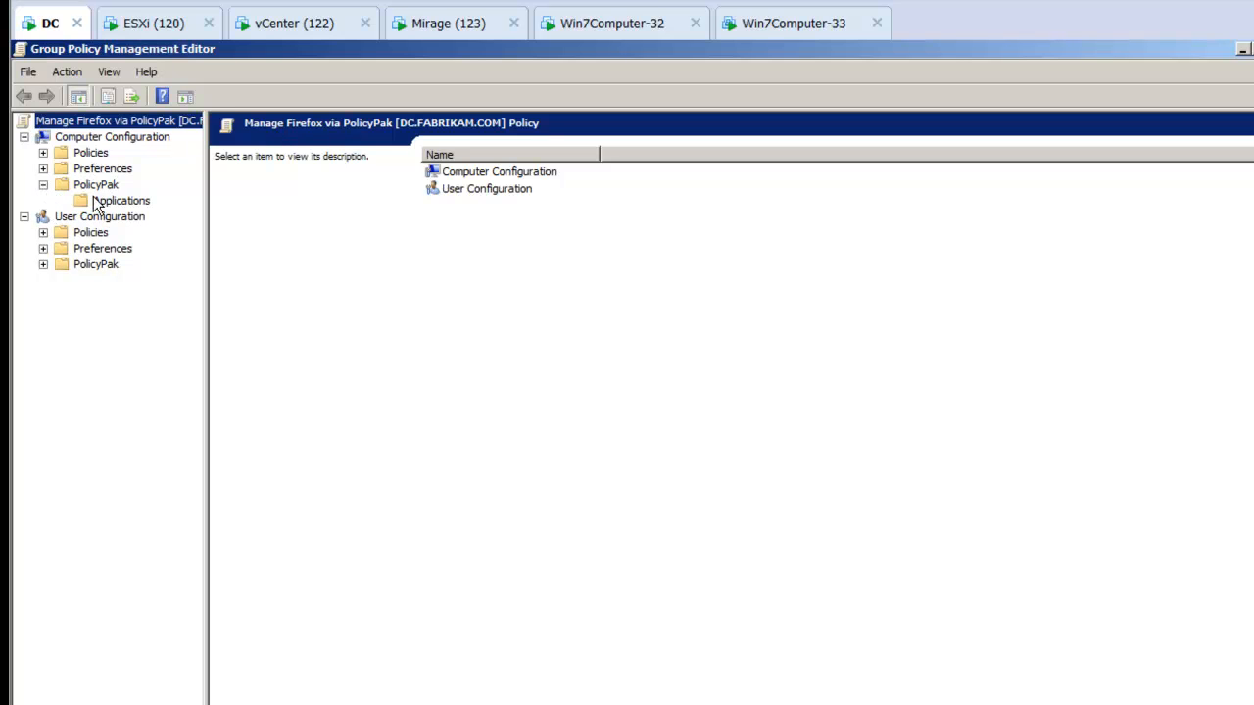
{"action": "left_click", "coordinate": [111, 200]}
{"action": "right_click", "coordinate": [115, 203]}
{"action": "mouse_move", "coordinate": [146, 207]}
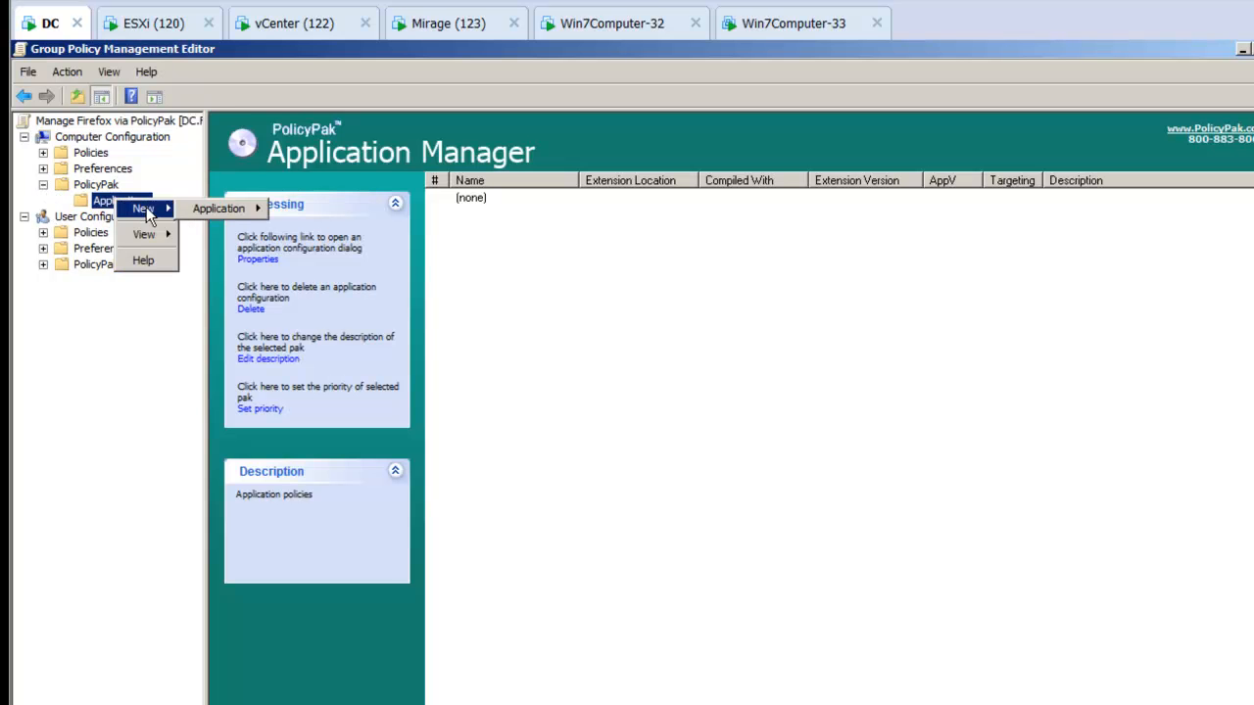
{"action": "mouse_move", "coordinate": [207, 211]}
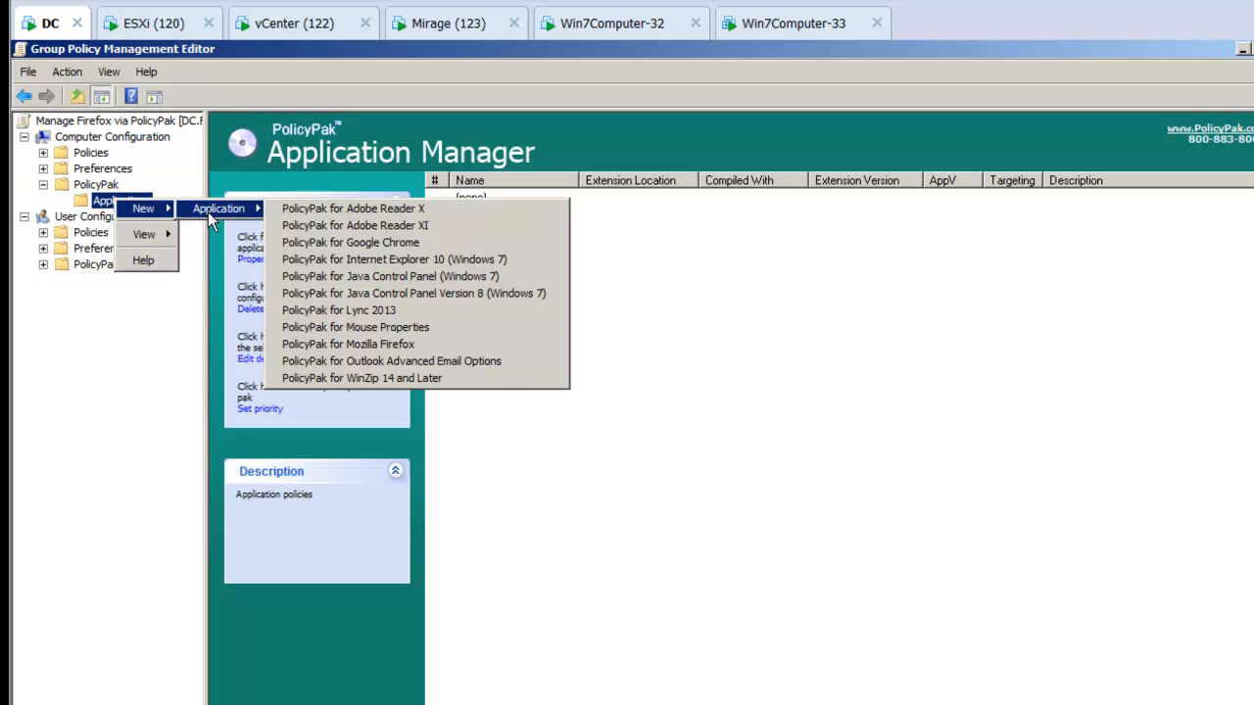
{"action": "left_click", "coordinate": [436, 338]}
{"action": "left_click", "coordinate": [509, 203]}
{"action": "double_click", "coordinate": [510, 205]}
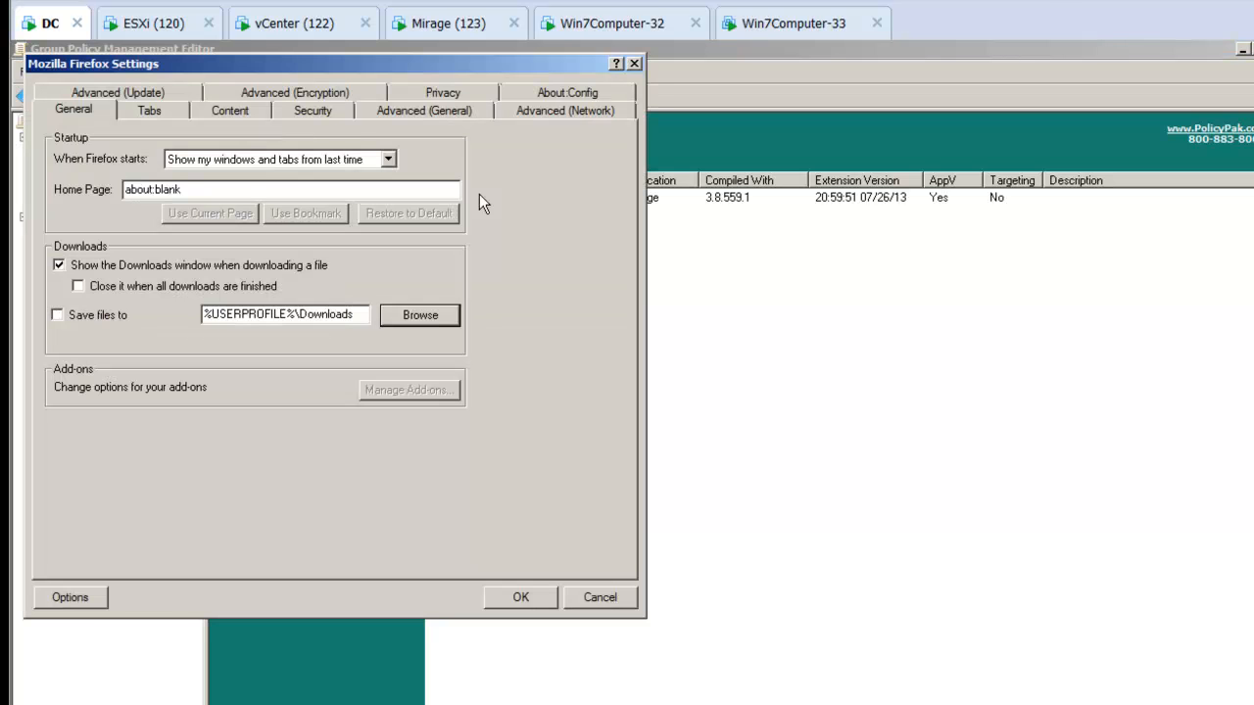
{"action": "left_click_drag", "start_coordinate": [469, 63], "coordinate": [834, 194]}
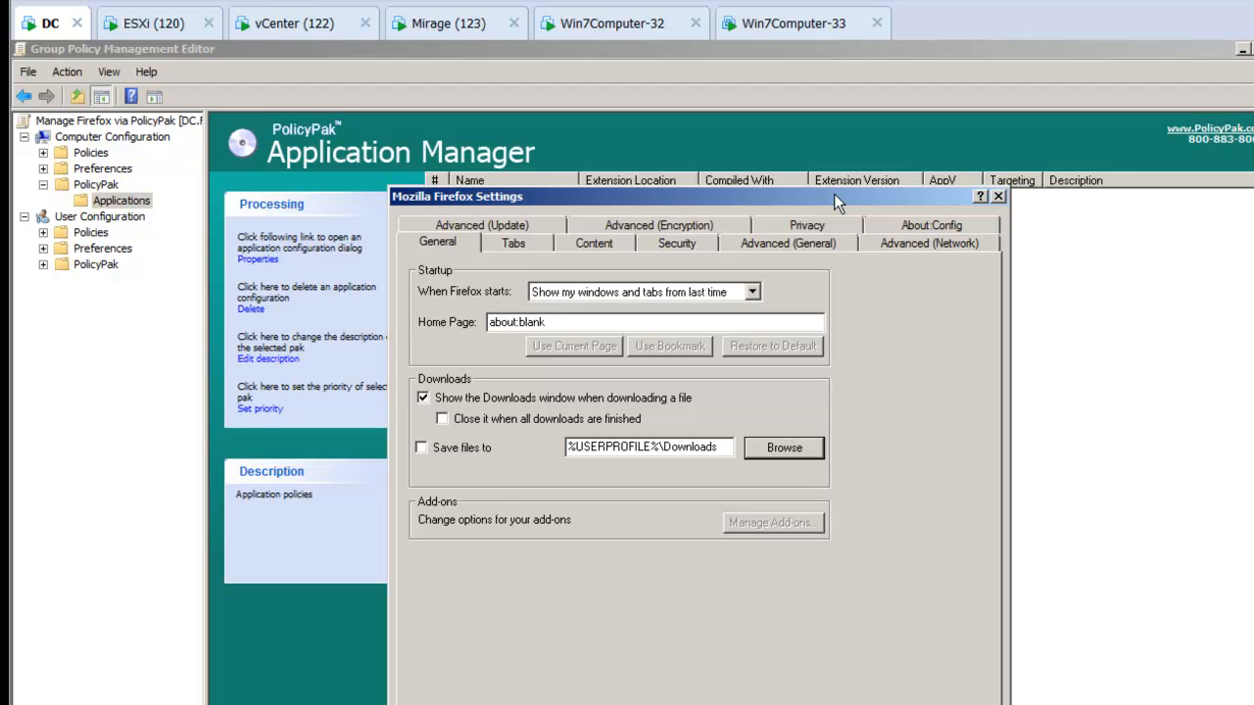
{"action": "left_click_drag", "start_coordinate": [571, 321], "coordinate": [482, 308]}
{"action": "type", "text": "www.vmware.com"}
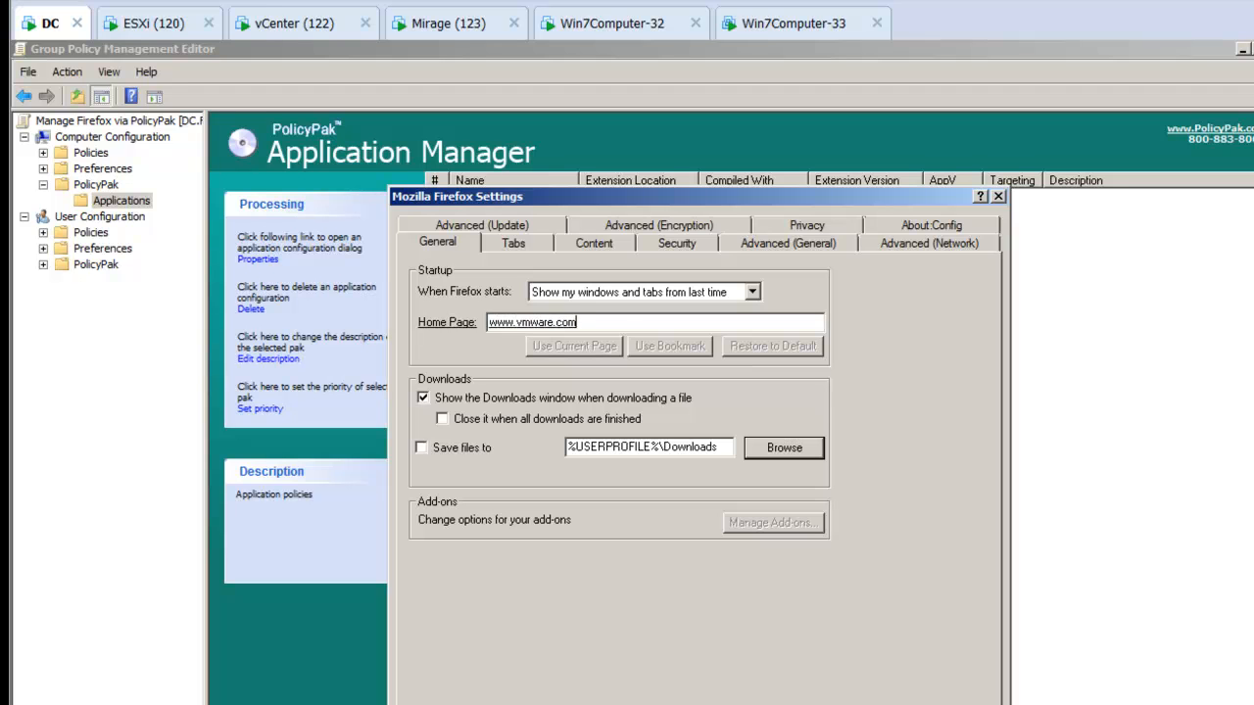
{"action": "right_click", "coordinate": [584, 325]}
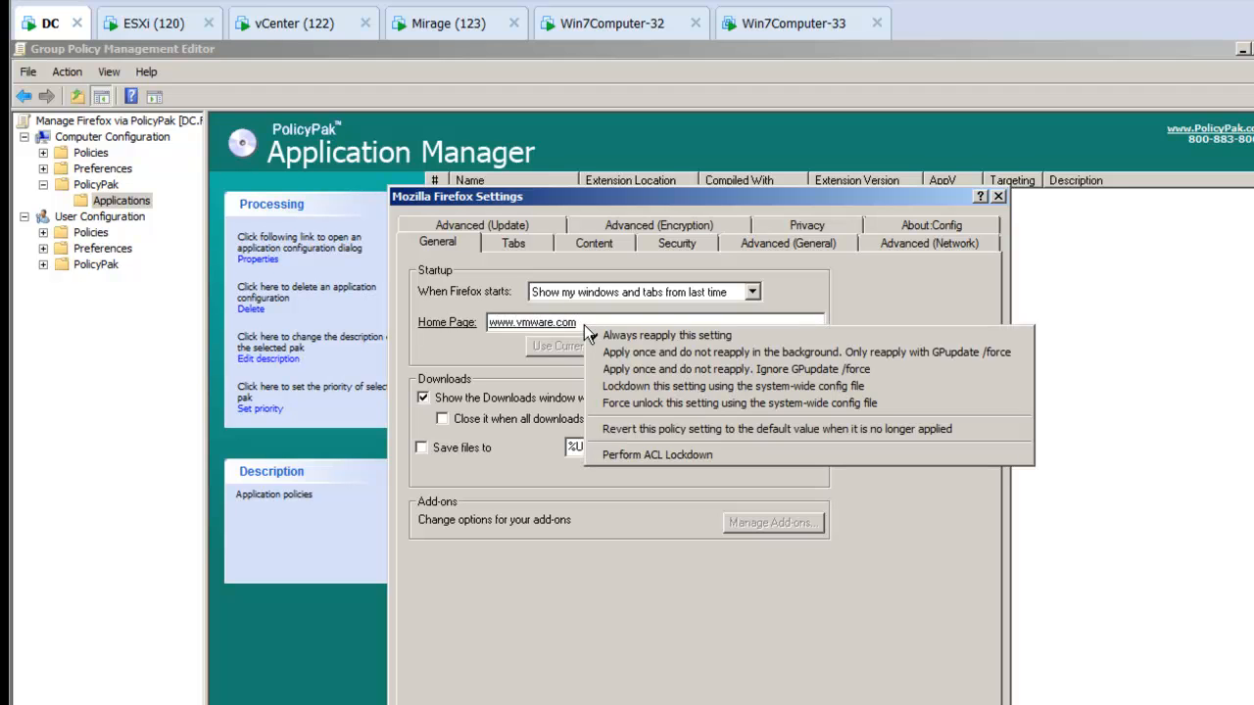
{"action": "left_click", "coordinate": [654, 388]}
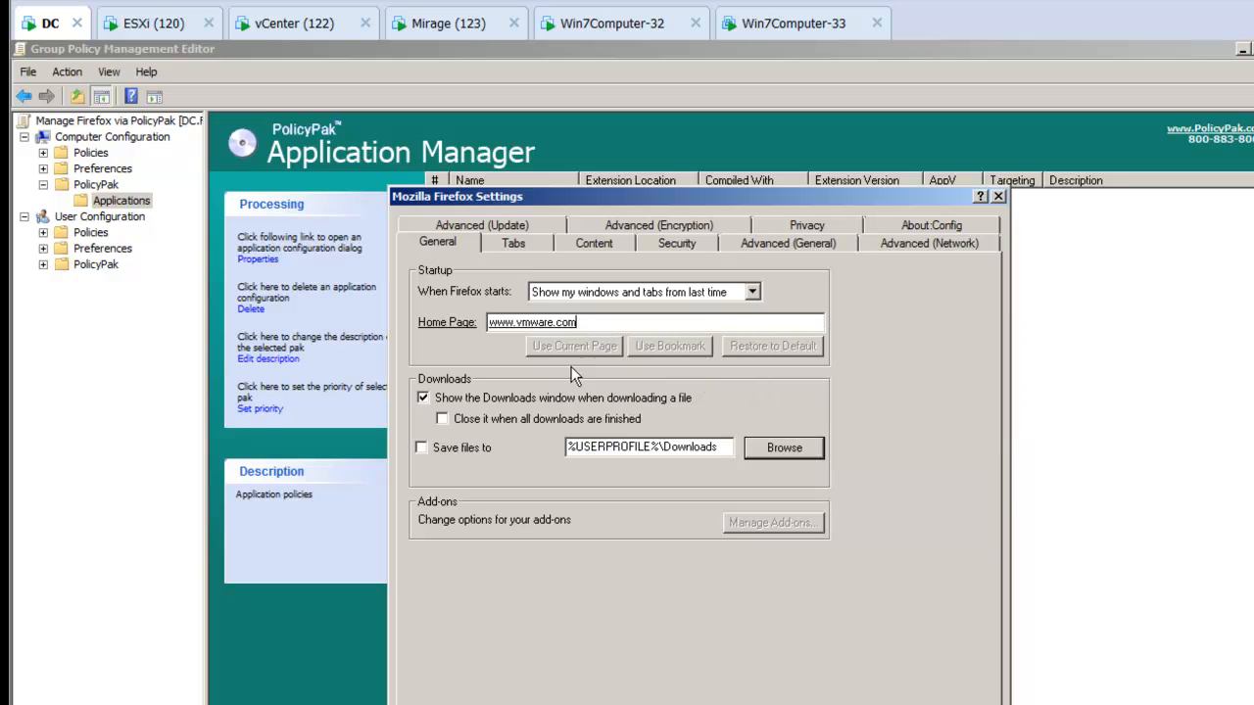
In the Firefox security settings, enforce the add-on install warning and both options that block reported sites as checked.
{"action": "left_click", "coordinate": [677, 247]}
{"action": "left_click", "coordinate": [499, 275]}
{"action": "left_click", "coordinate": [497, 275]}
{"action": "left_click", "coordinate": [486, 304]}
{"action": "left_click", "coordinate": [485, 305]}
{"action": "left_click", "coordinate": [485, 324]}
{"action": "left_click", "coordinate": [485, 325]}
Lock down the add-on install warning and attack-site blocking settings using the system-wide config file, and save the Firefox settings.
{"action": "right_click", "coordinate": [502, 276]}
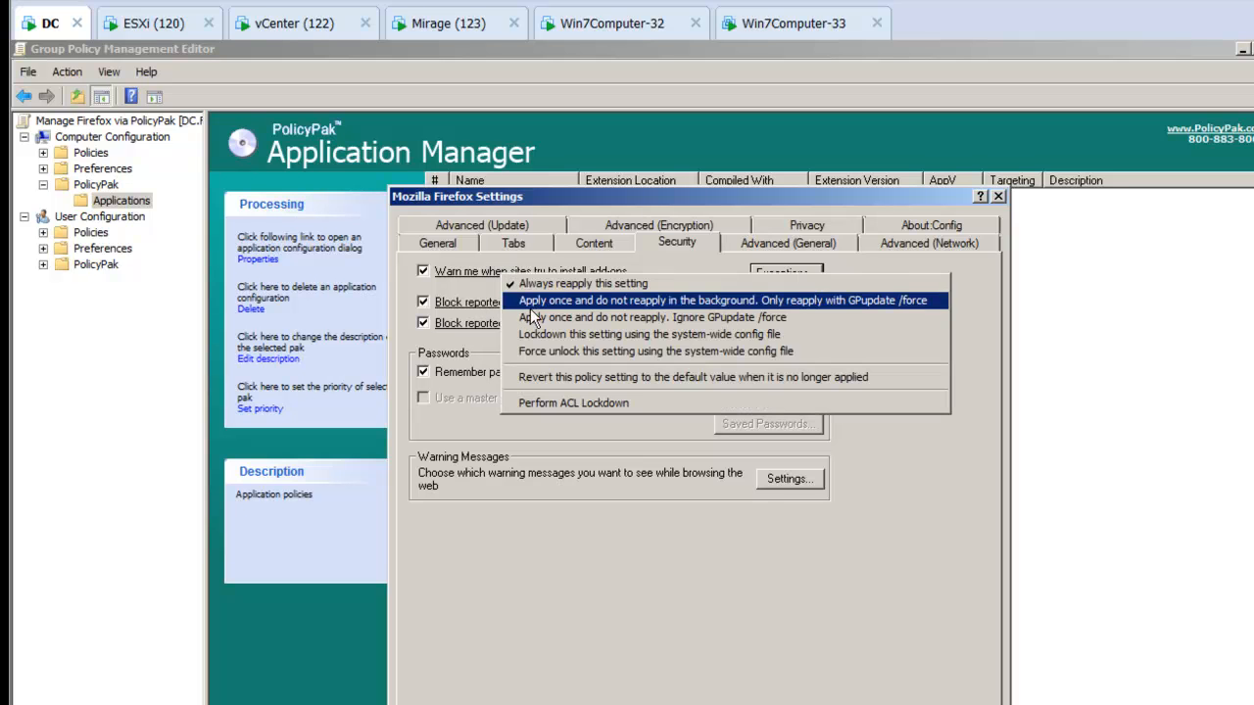
{"action": "left_click", "coordinate": [549, 355]}
{"action": "right_click", "coordinate": [505, 304]}
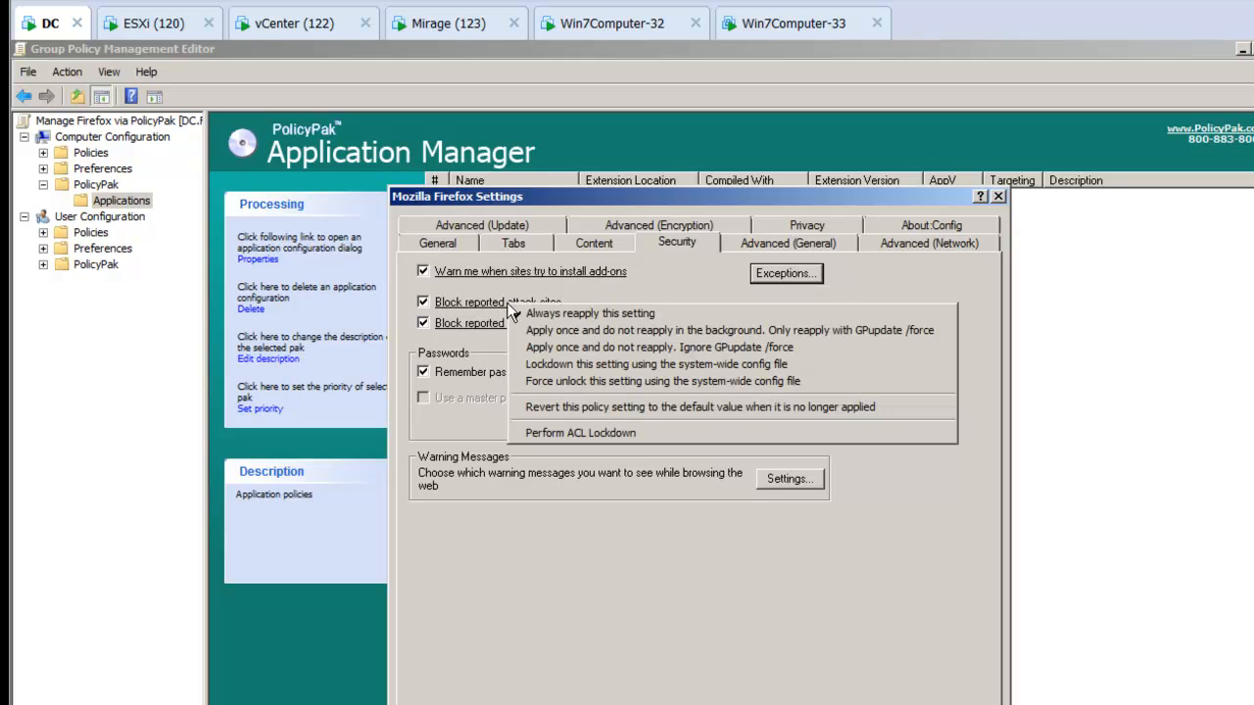
{"action": "left_click", "coordinate": [536, 364]}
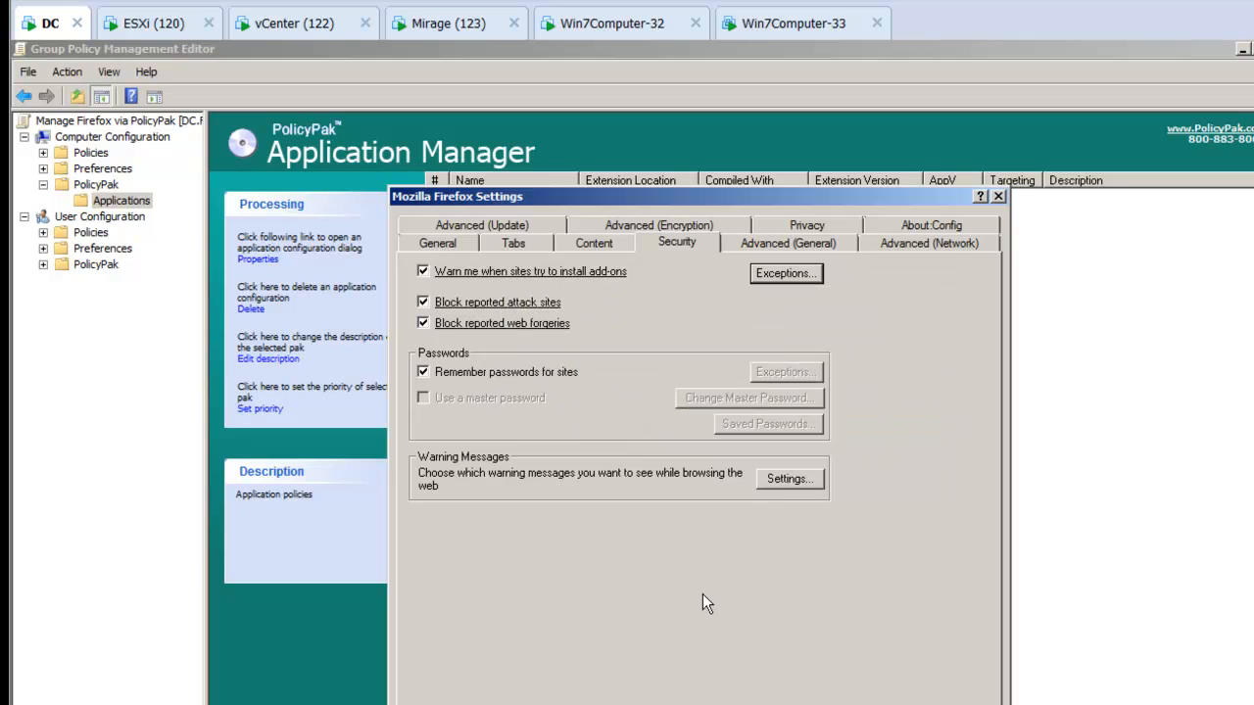
{"action": "left_click", "coordinate": [784, 703]}
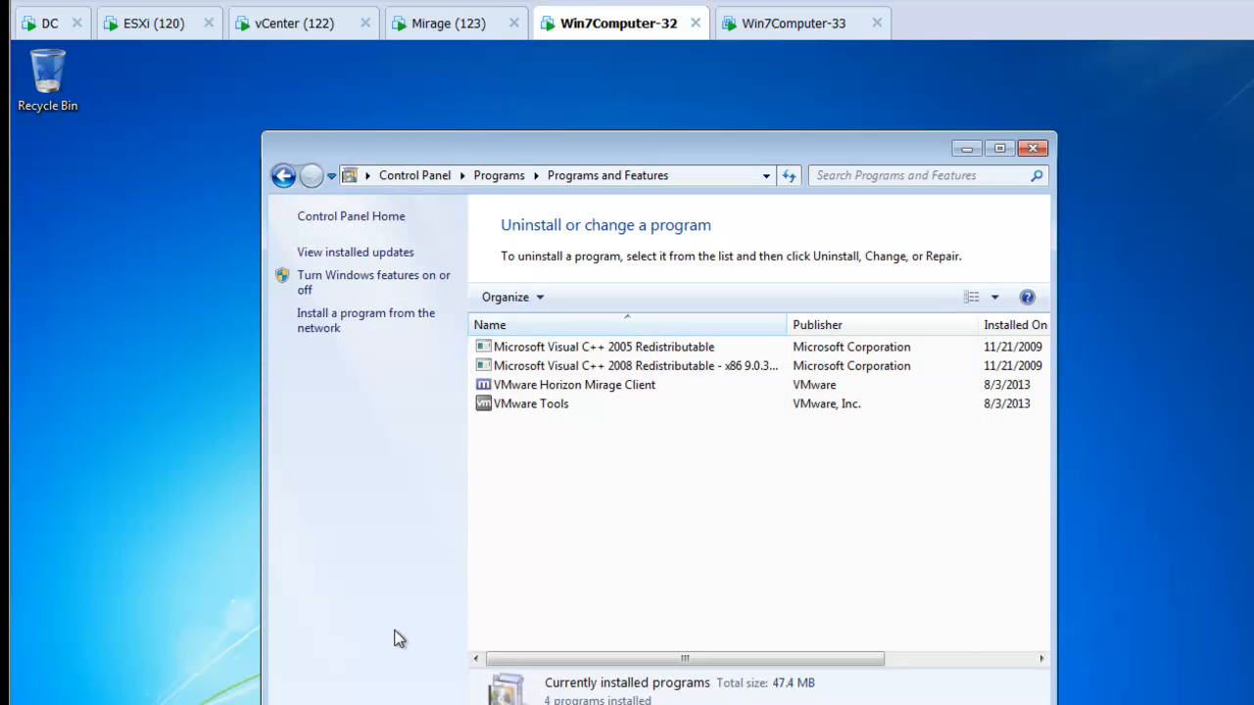
On Win7Computer-32, run gpupdate from a command prompt and move the Programs and Features window aside.
{"action": "key", "text": "super"}
{"action": "type", "text": "cmd"}
{"action": "key", "text": "Return"}
{"action": "type", "text": "gpupdate"}
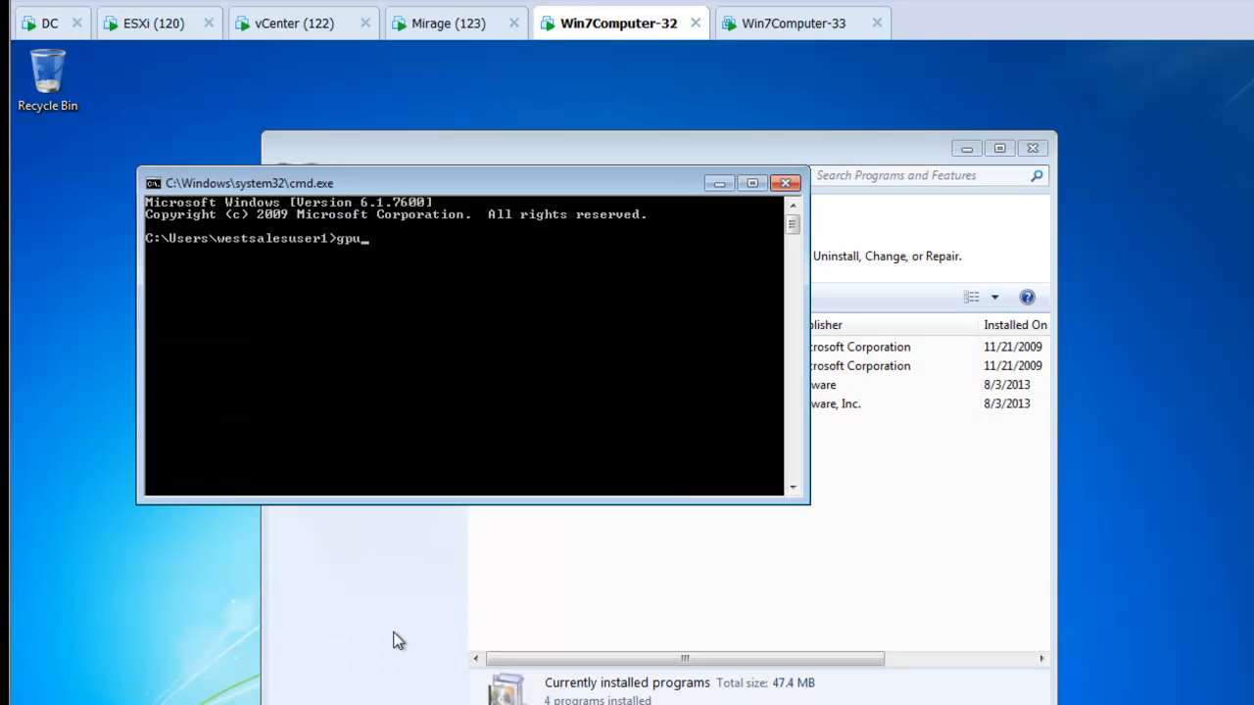
{"action": "key", "text": "Return"}
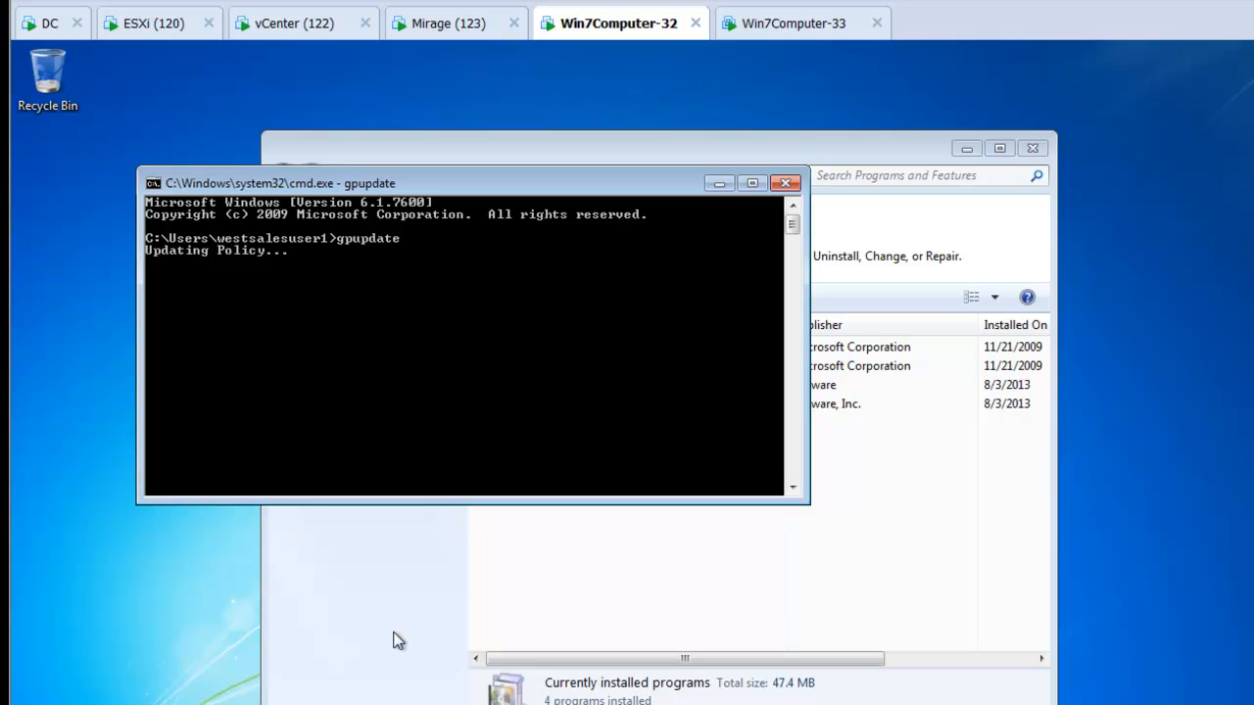
{"action": "left_click", "coordinate": [646, 555]}
{"action": "left_click_drag", "start_coordinate": [507, 151], "coordinate": [727, 208]}
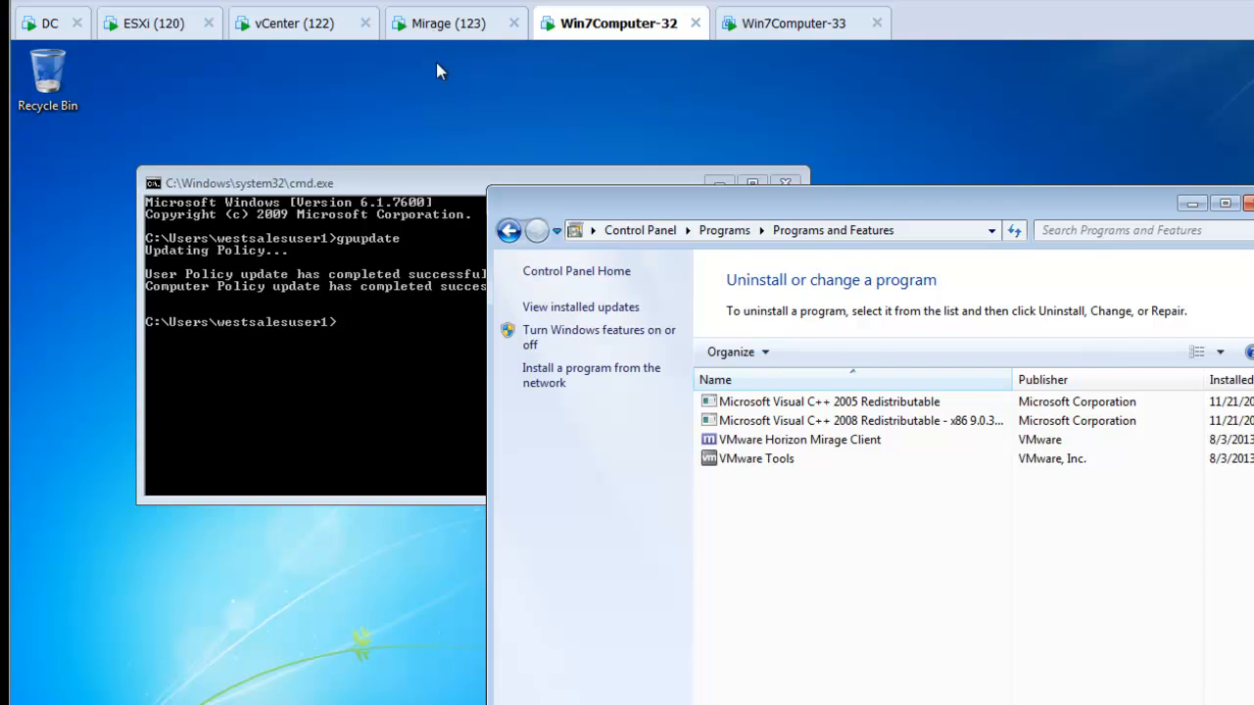
Switch to the Horizon Mirage console on the Mirage machine and start updating the app layers of the W7COMPUTERMIR2 CVD.
{"action": "left_click", "coordinate": [434, 33]}
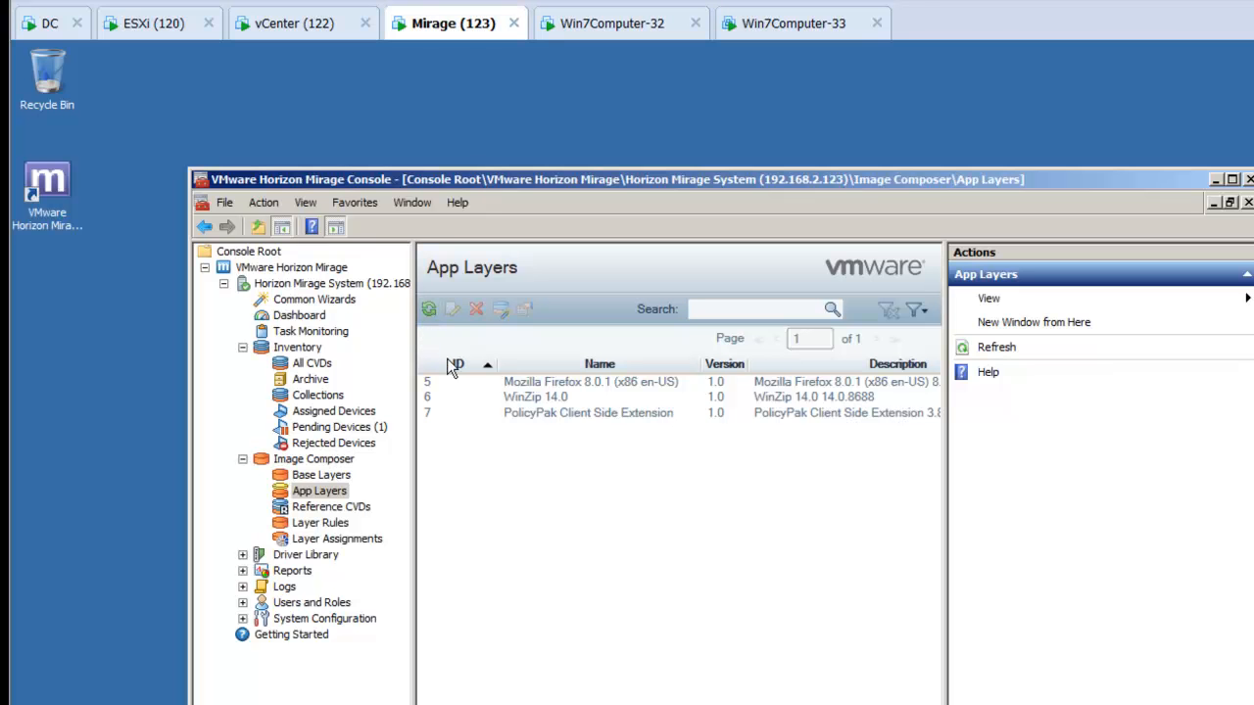
{"action": "left_click", "coordinate": [312, 367]}
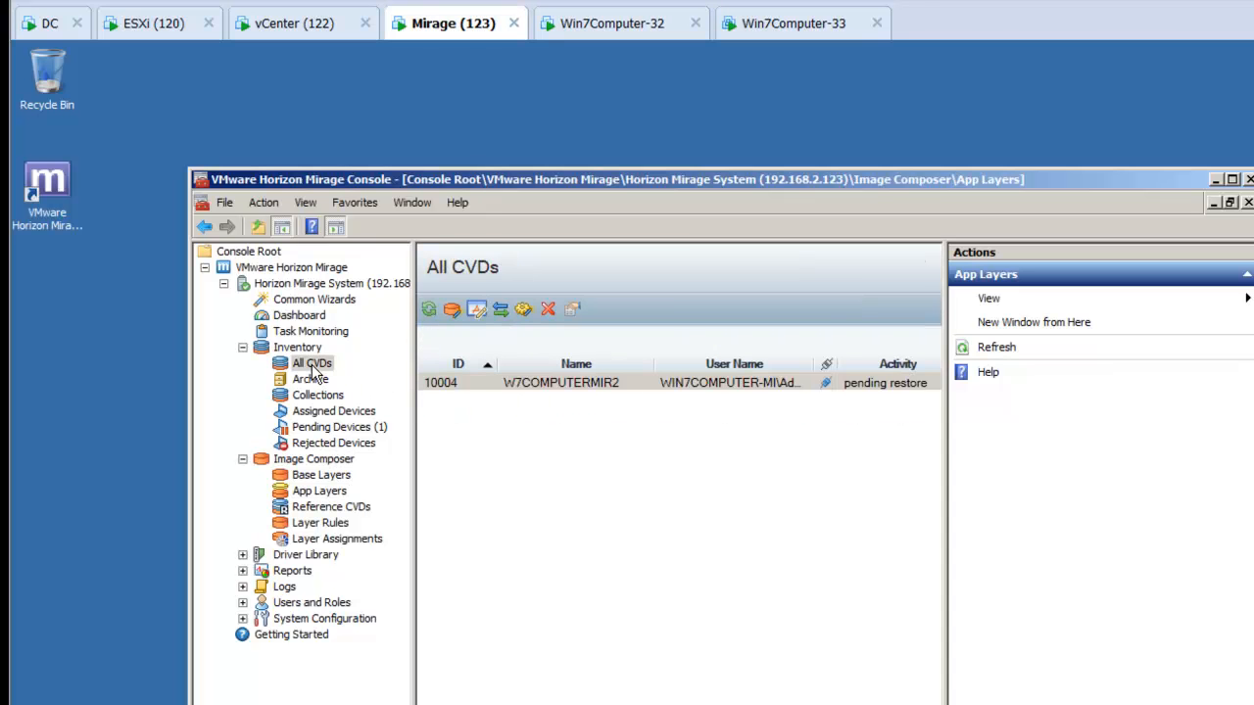
{"action": "right_click", "coordinate": [517, 390]}
{"action": "mouse_move", "coordinate": [524, 396]}
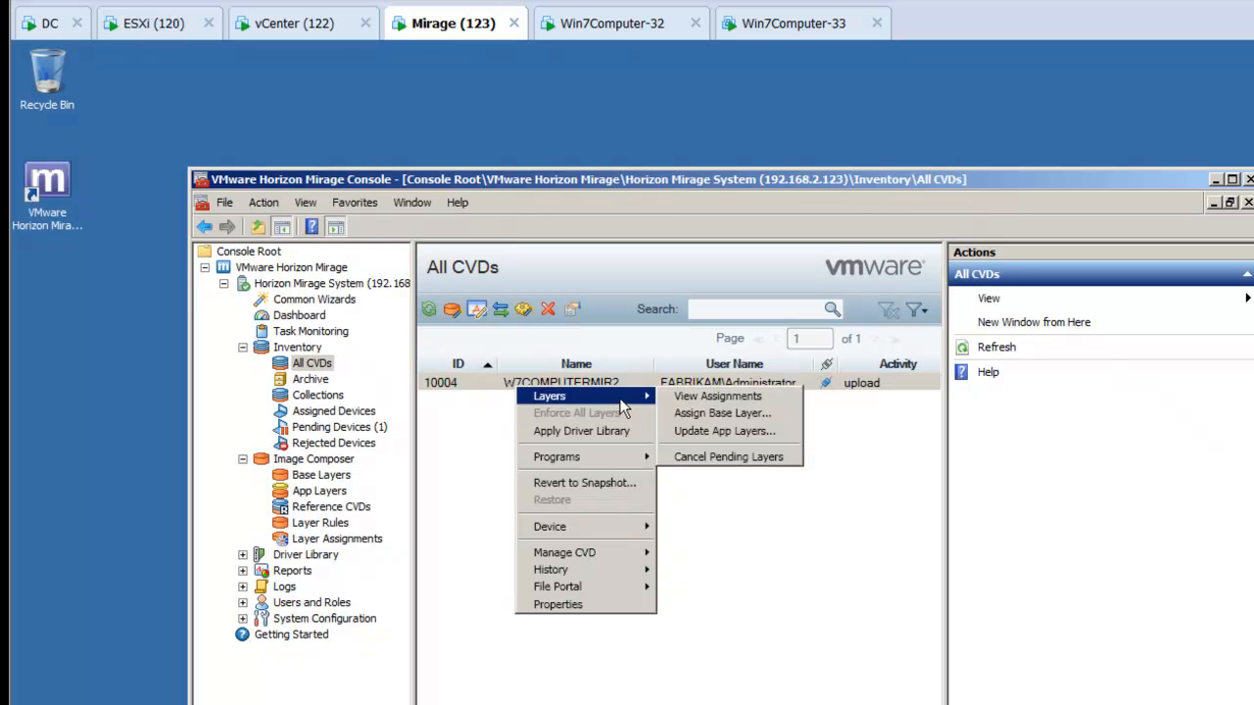
{"action": "left_click", "coordinate": [753, 431]}
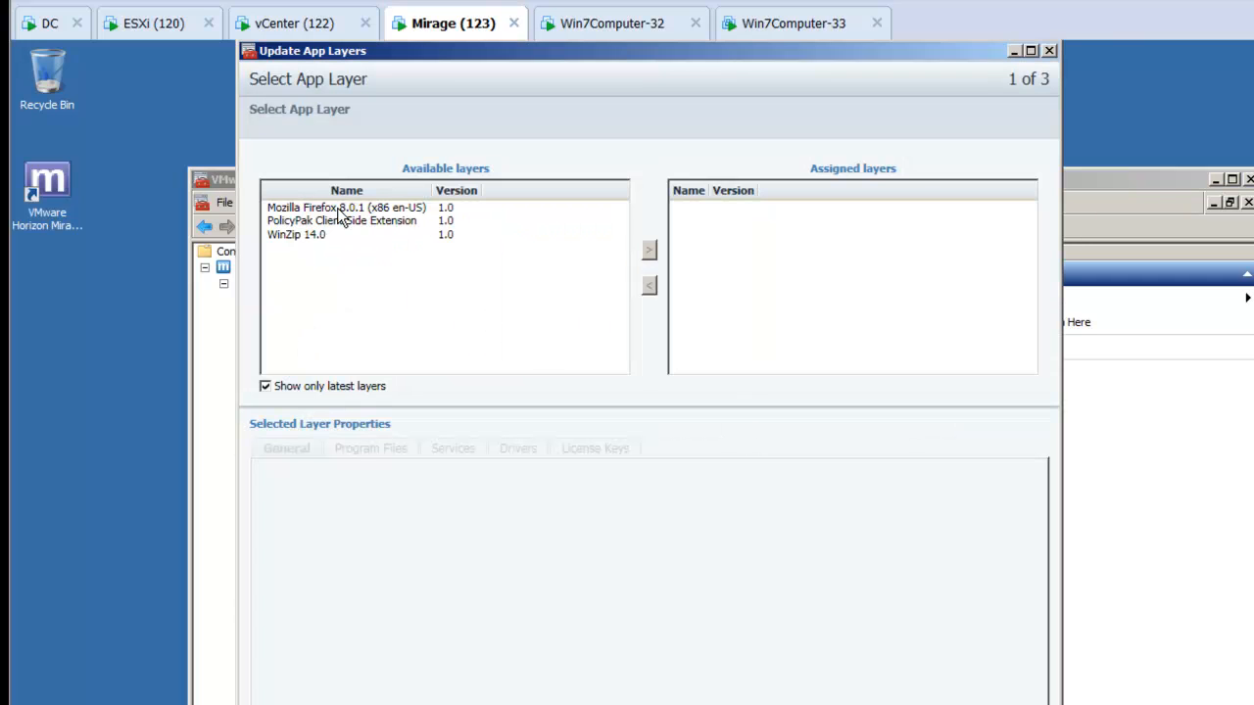
Assign the Mozilla Firefox 8.0.1, PolicyPak Client Side Extension and WinZip 14.0 layers to the CVD and check the job in Task Monitoring.
{"action": "left_click", "coordinate": [341, 209]}
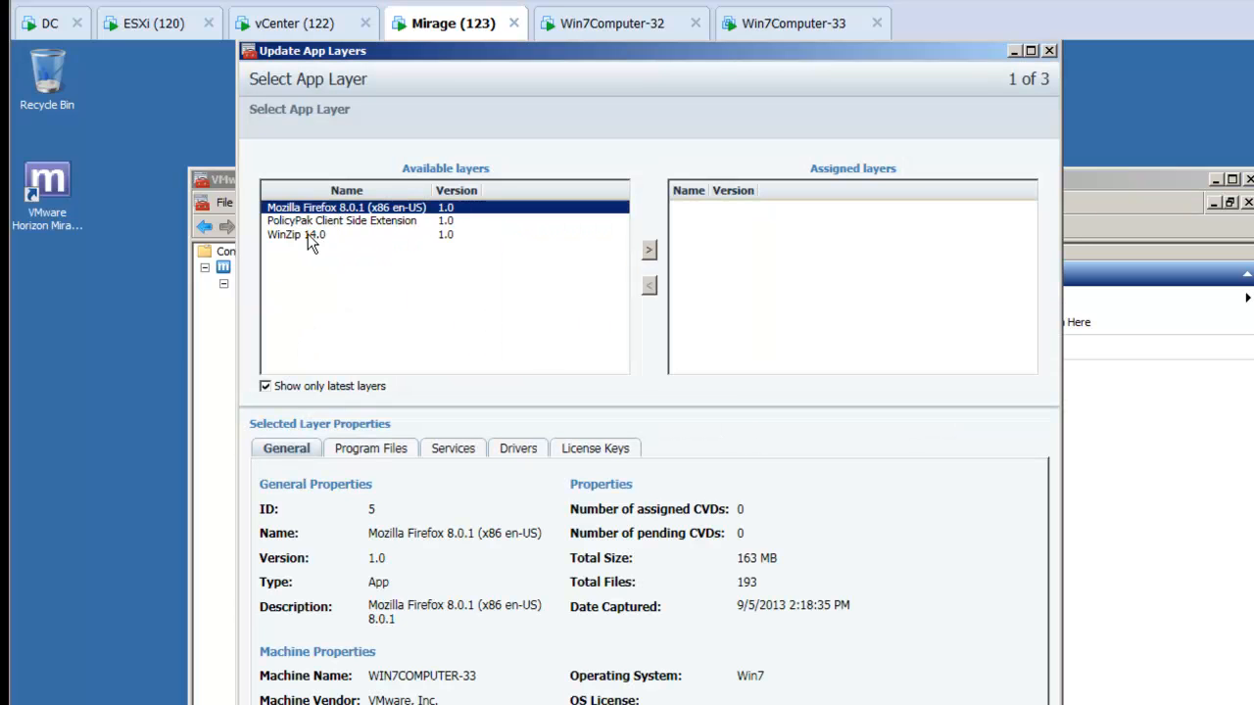
{"action": "left_click", "coordinate": [308, 236], "text": "ctrl"}
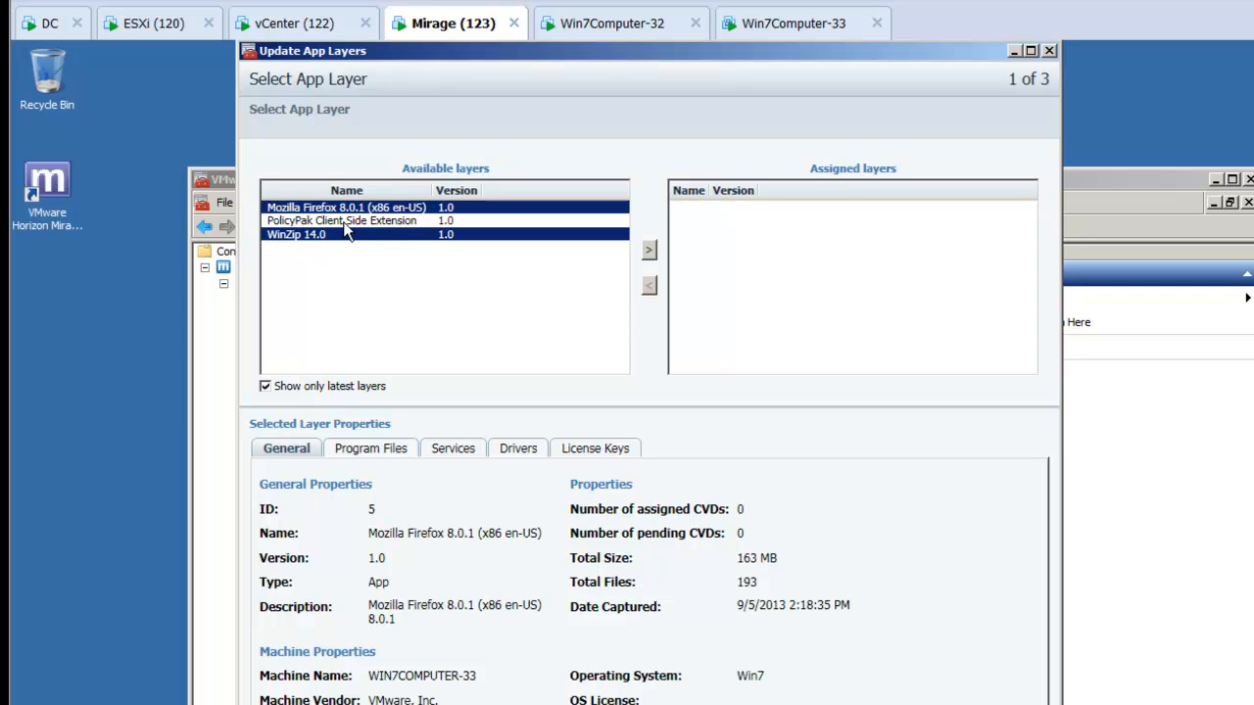
{"action": "left_click", "coordinate": [344, 221], "text": "ctrl"}
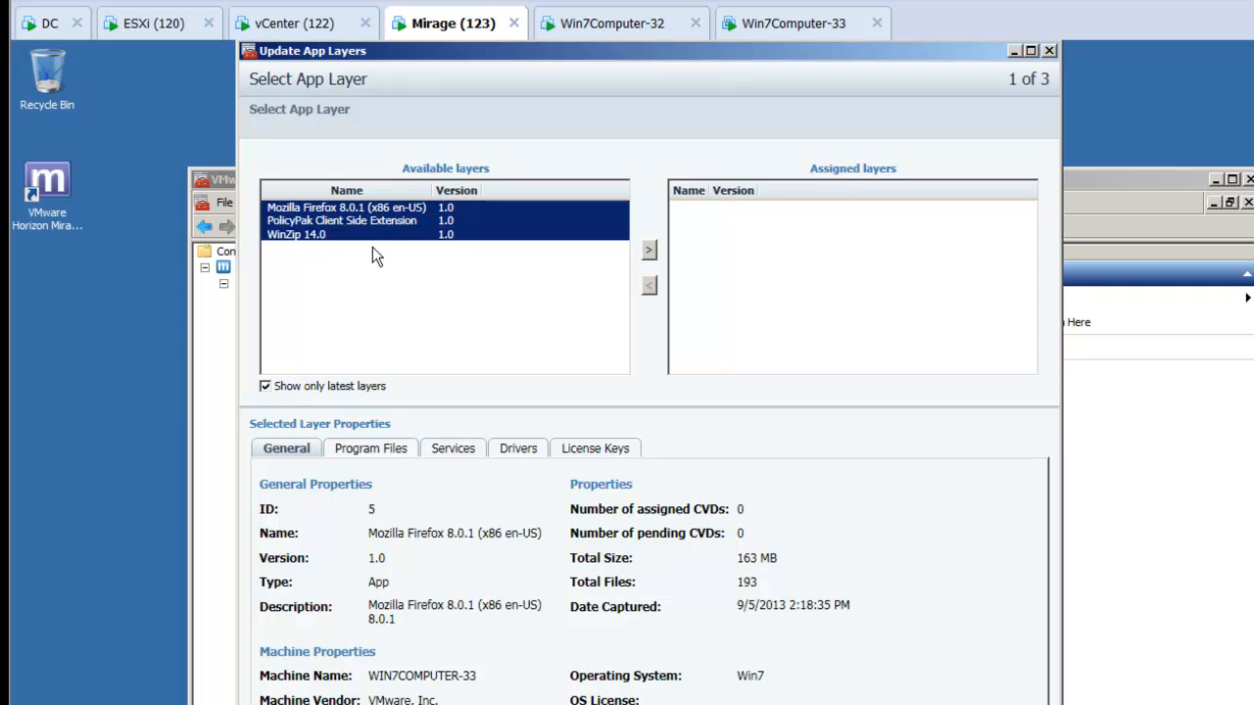
{"action": "left_click", "coordinate": [649, 250]}
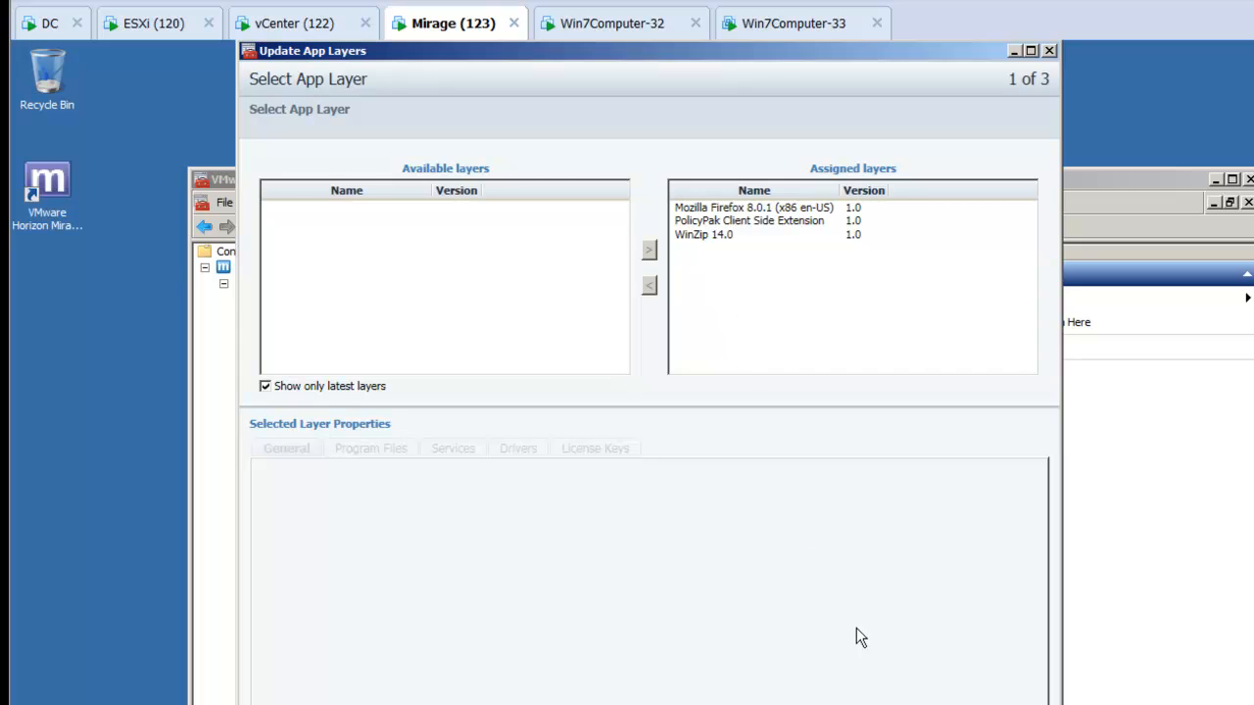
{"action": "key", "text": "Return"}
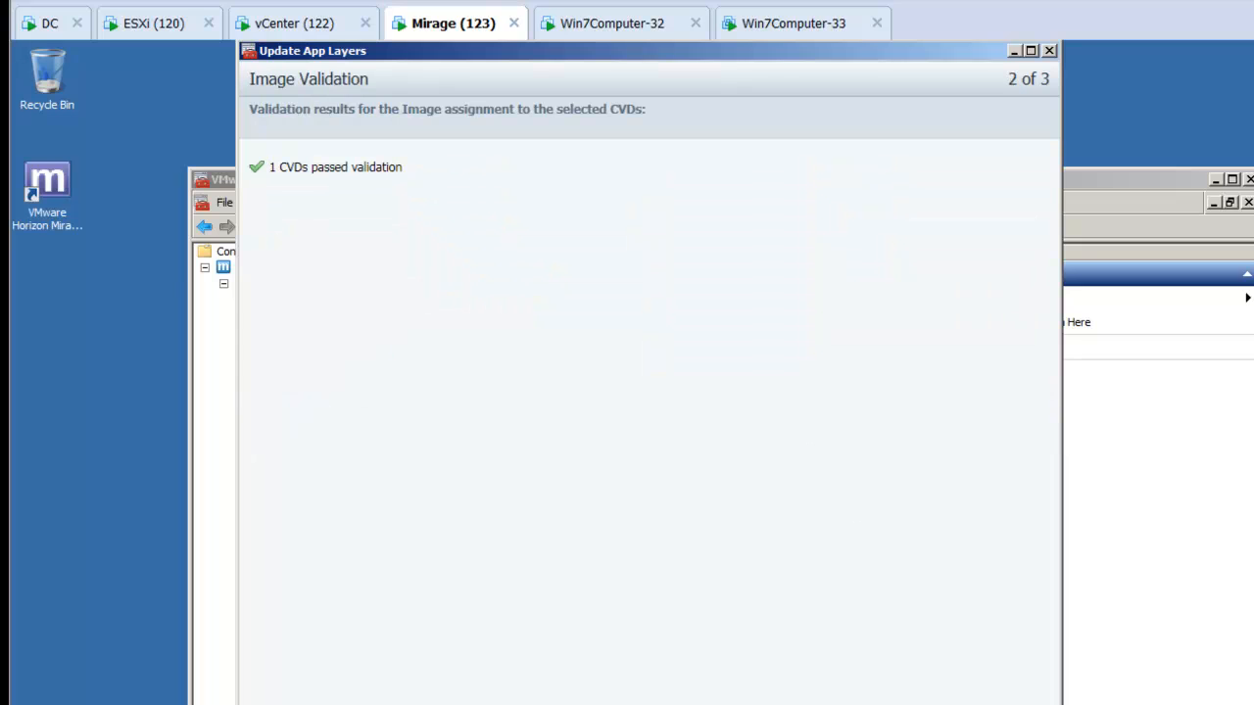
{"action": "key", "text": "Return"}
{"action": "key", "text": "Return"}
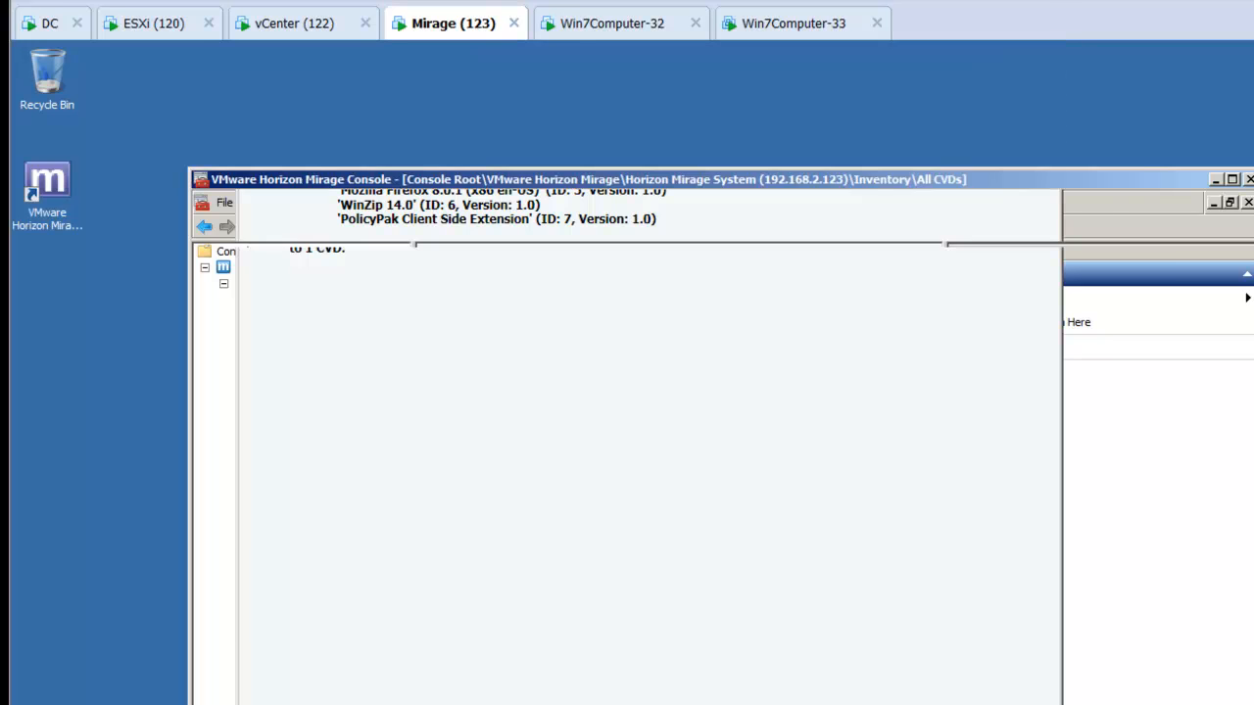
{"action": "left_click", "coordinate": [310, 331]}
{"action": "double_click", "coordinate": [472, 180]}
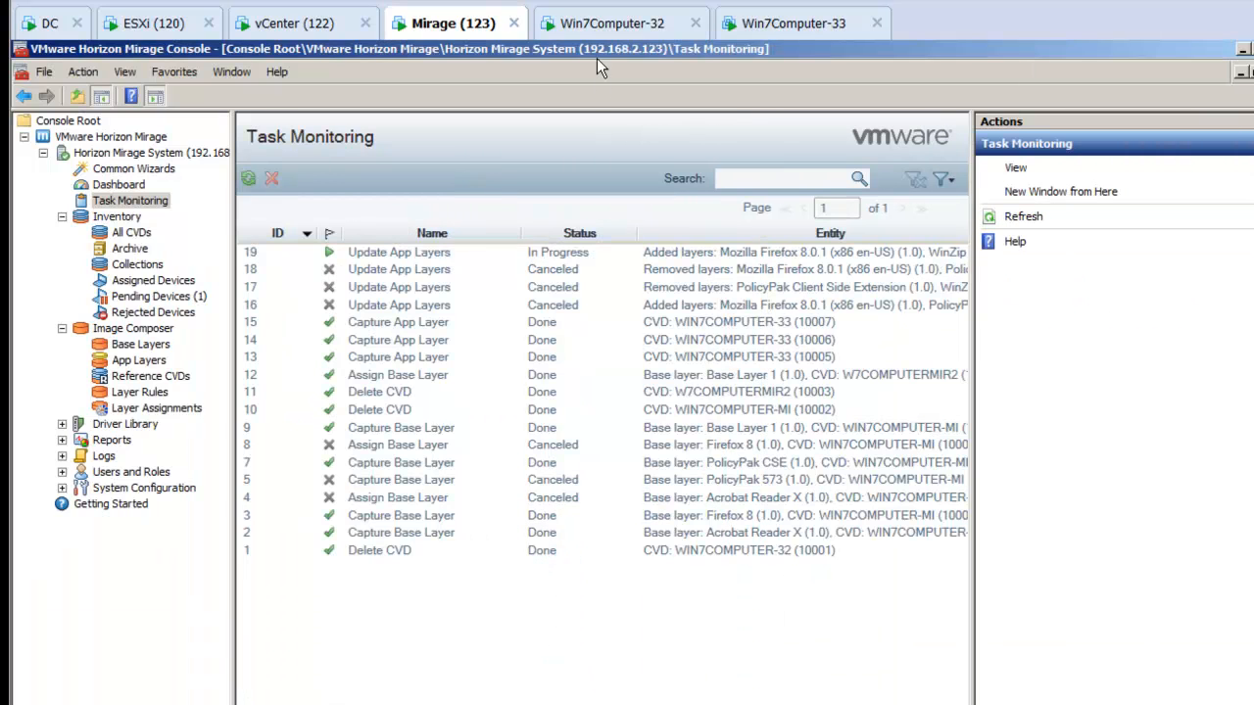
On Win7Computer-32, open the Horizon Mirage client status and restart the computer now to complete the restore operation.
{"action": "left_click", "coordinate": [583, 23]}
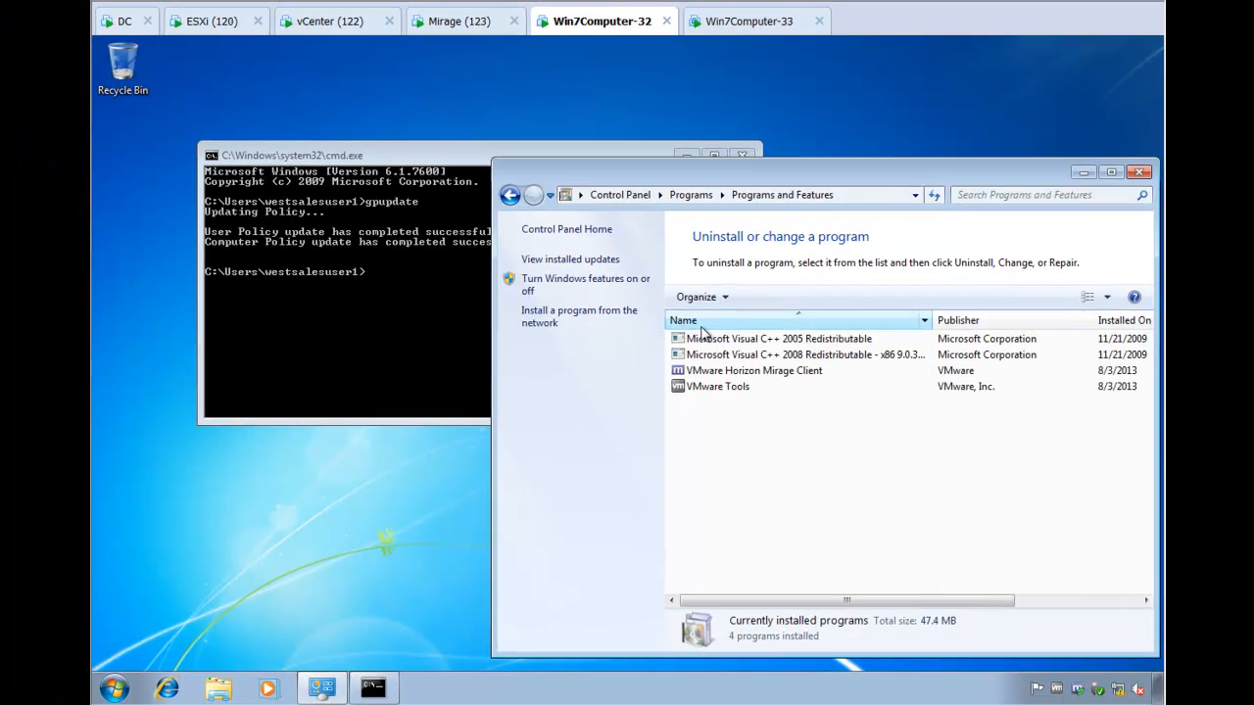
{"action": "left_click", "coordinate": [1139, 172]}
{"action": "double_click", "coordinate": [1076, 687]}
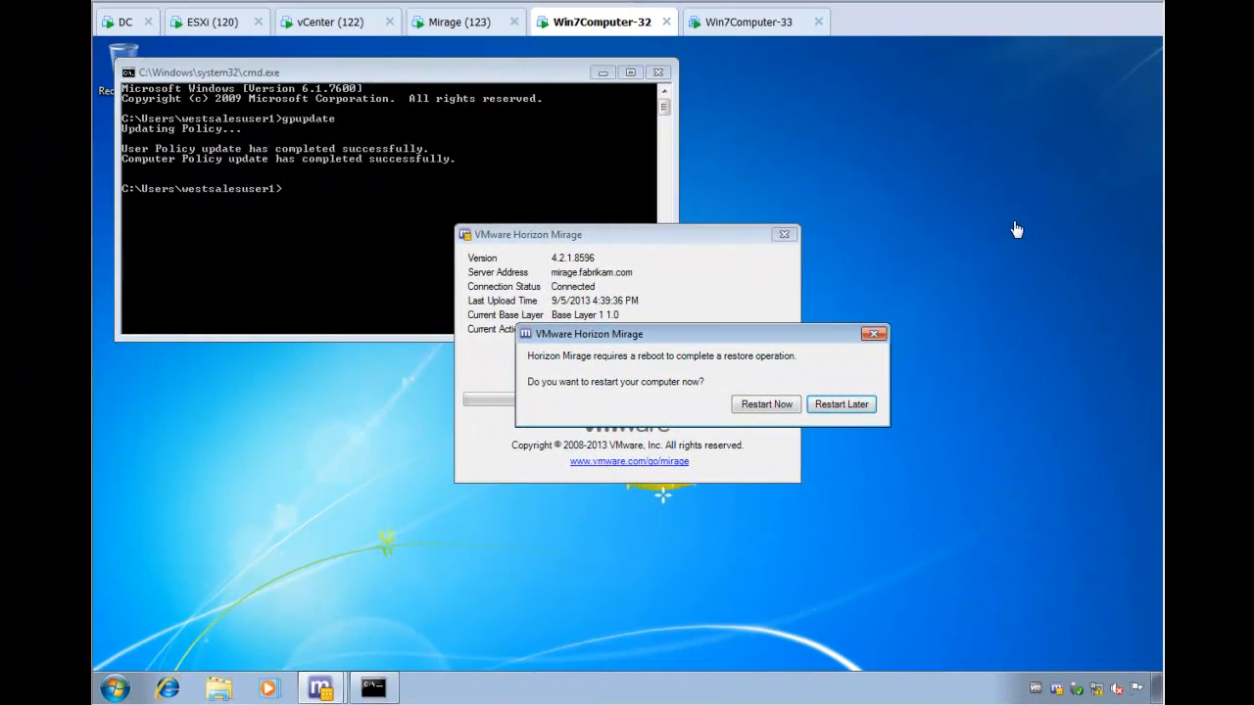
{"action": "left_click", "coordinate": [766, 412]}
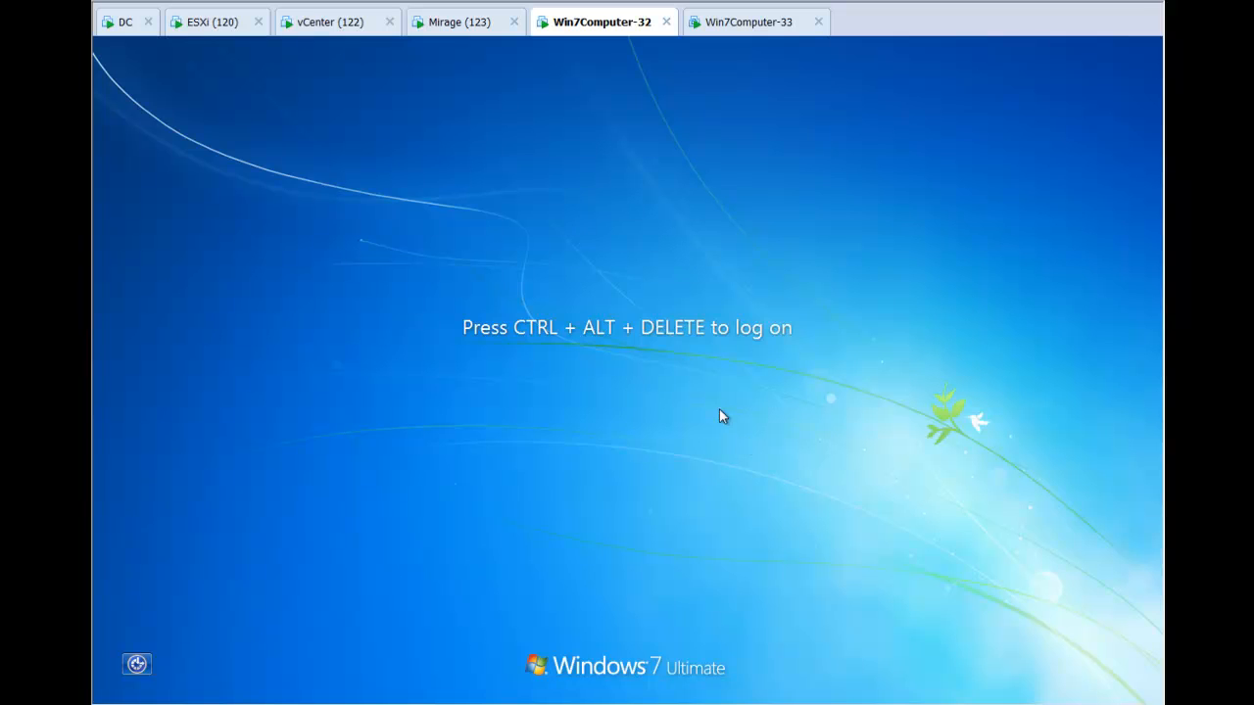
Log back on to Win7Computer-32 with the same domain account by entering the account password.
{"action": "key", "text": "ctrl+alt+Delete"}
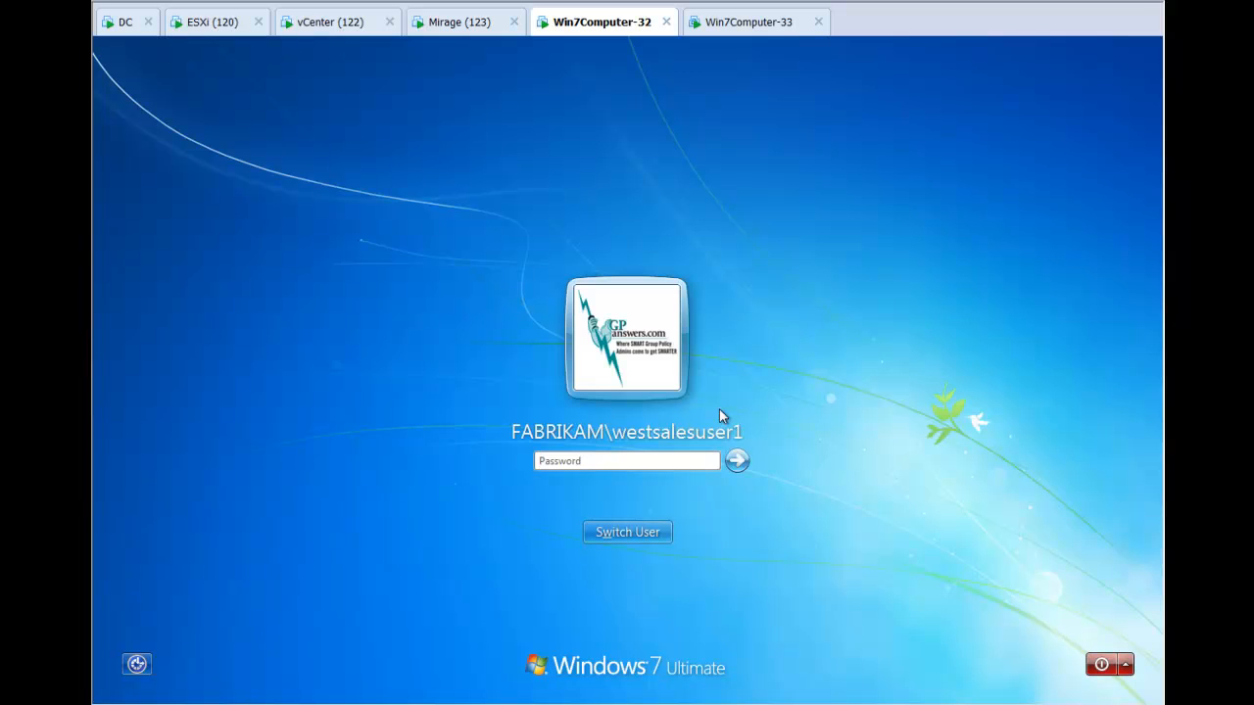
{"action": "type", "text": "•"}
{"action": "key", "text": "Return"}
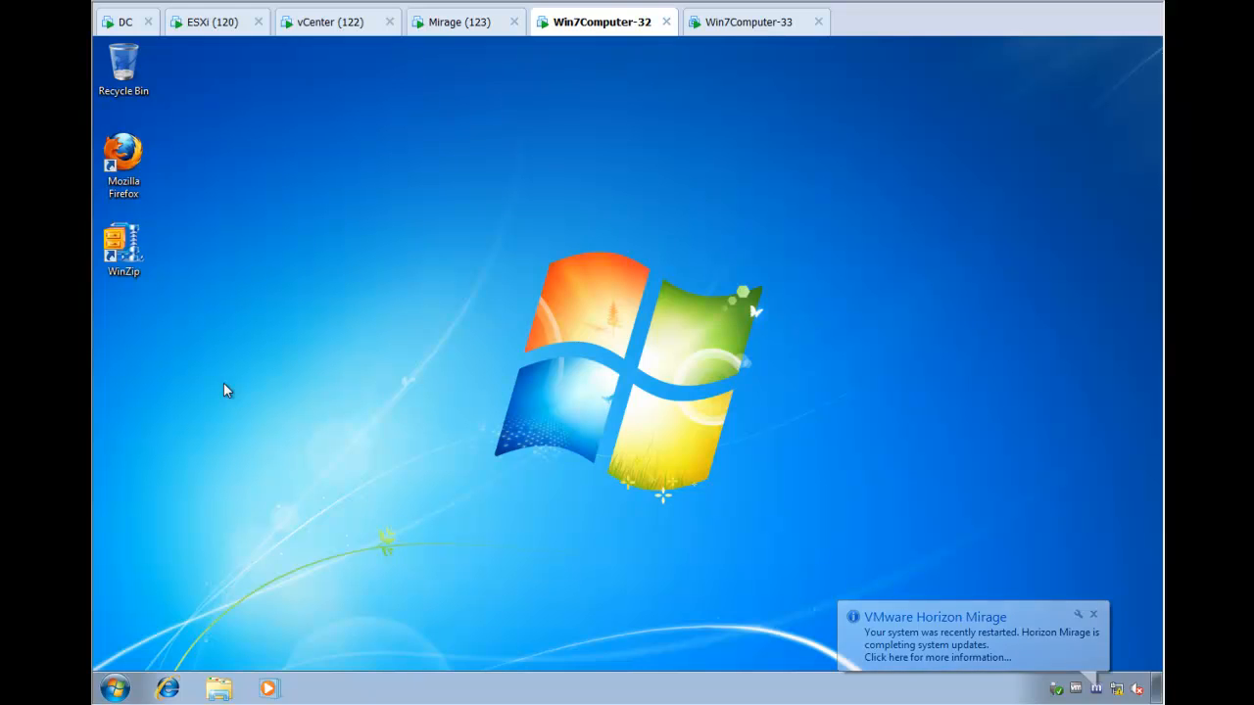
Launch WinZip, open its configuration, and examine the password, e-mail and miscellaneous settings.
{"action": "double_click", "coordinate": [123, 250]}
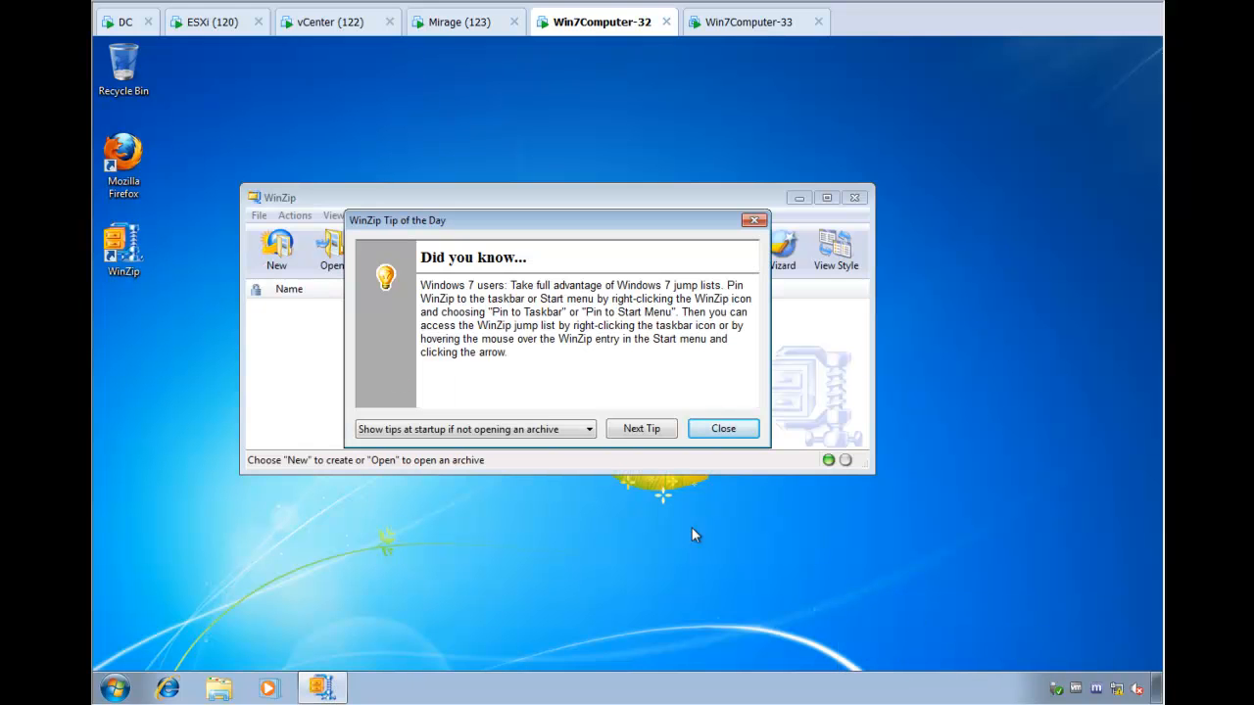
{"action": "key", "text": "Escape"}
{"action": "left_click", "coordinate": [403, 215]}
{"action": "left_click", "coordinate": [422, 243]}
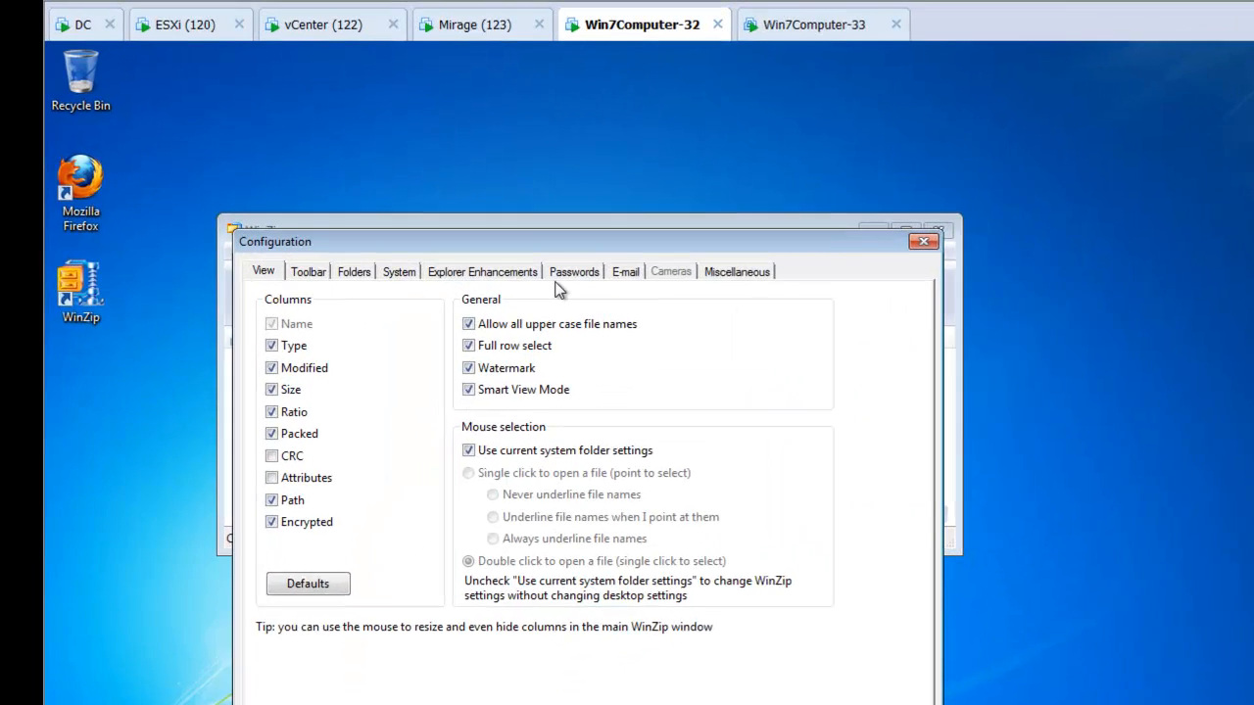
{"action": "left_click", "coordinate": [572, 272]}
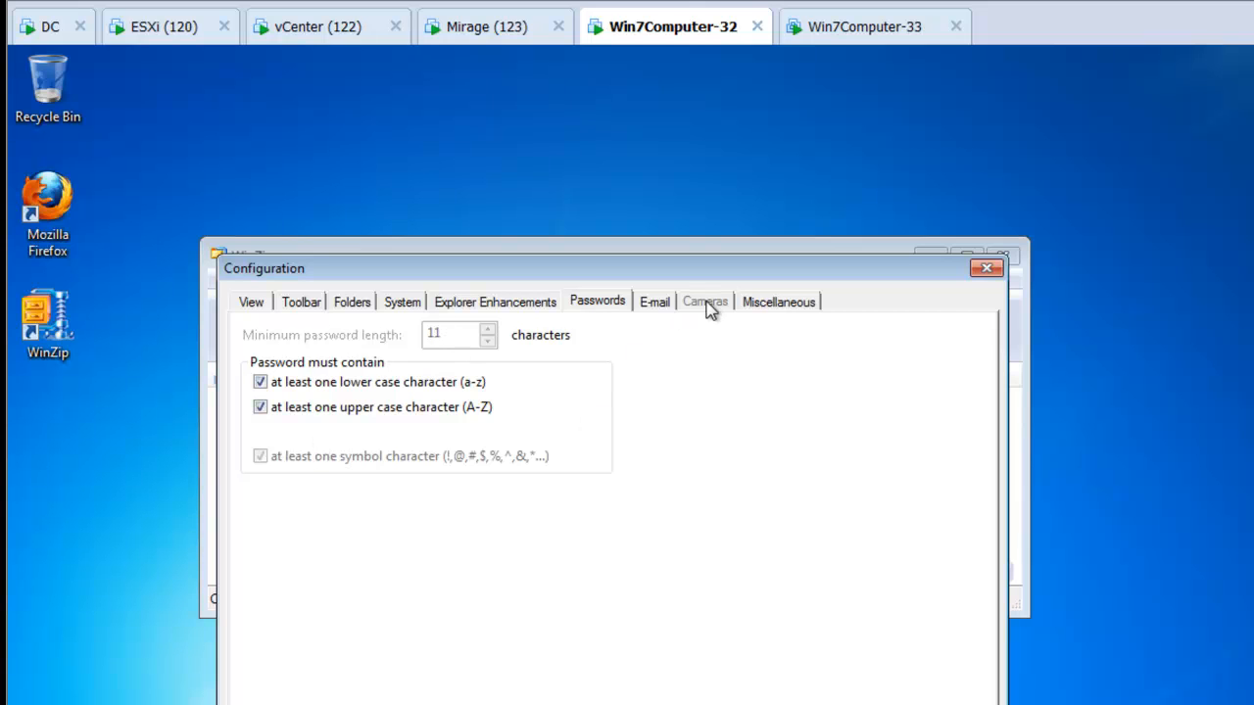
{"action": "left_click", "coordinate": [654, 304]}
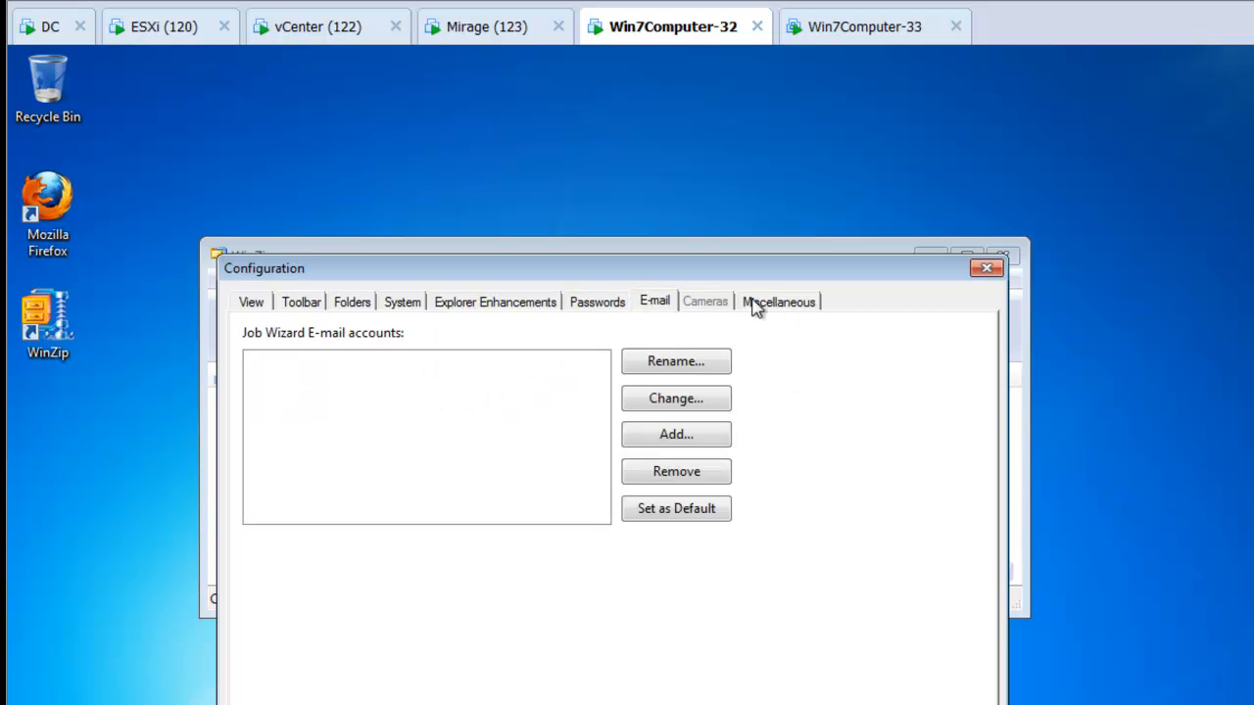
{"action": "left_click", "coordinate": [752, 301]}
{"action": "left_click", "coordinate": [654, 303]}
{"action": "left_click", "coordinate": [596, 304]}
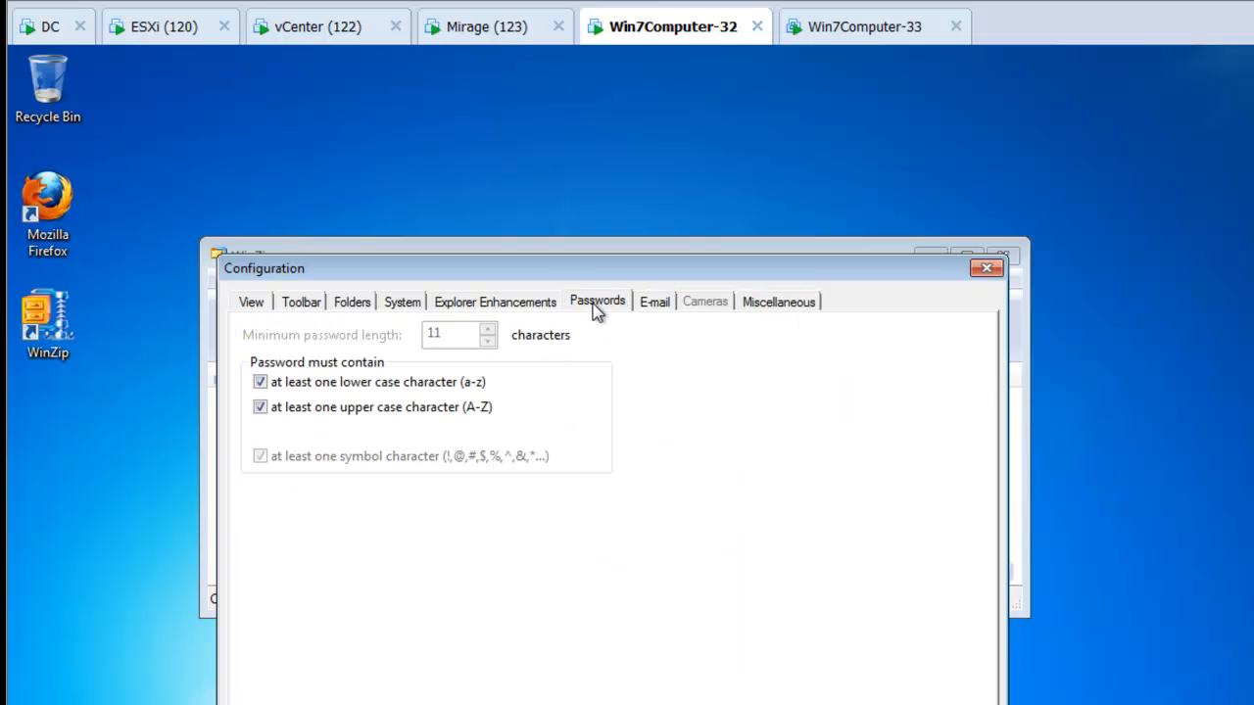
Try to clear the lower case and upper case character password requirements, and close WinZip.
{"action": "left_click", "coordinate": [345, 384]}
{"action": "left_click", "coordinate": [338, 409]}
{"action": "left_click", "coordinate": [986, 268]}
{"action": "left_click", "coordinate": [1001, 256]}
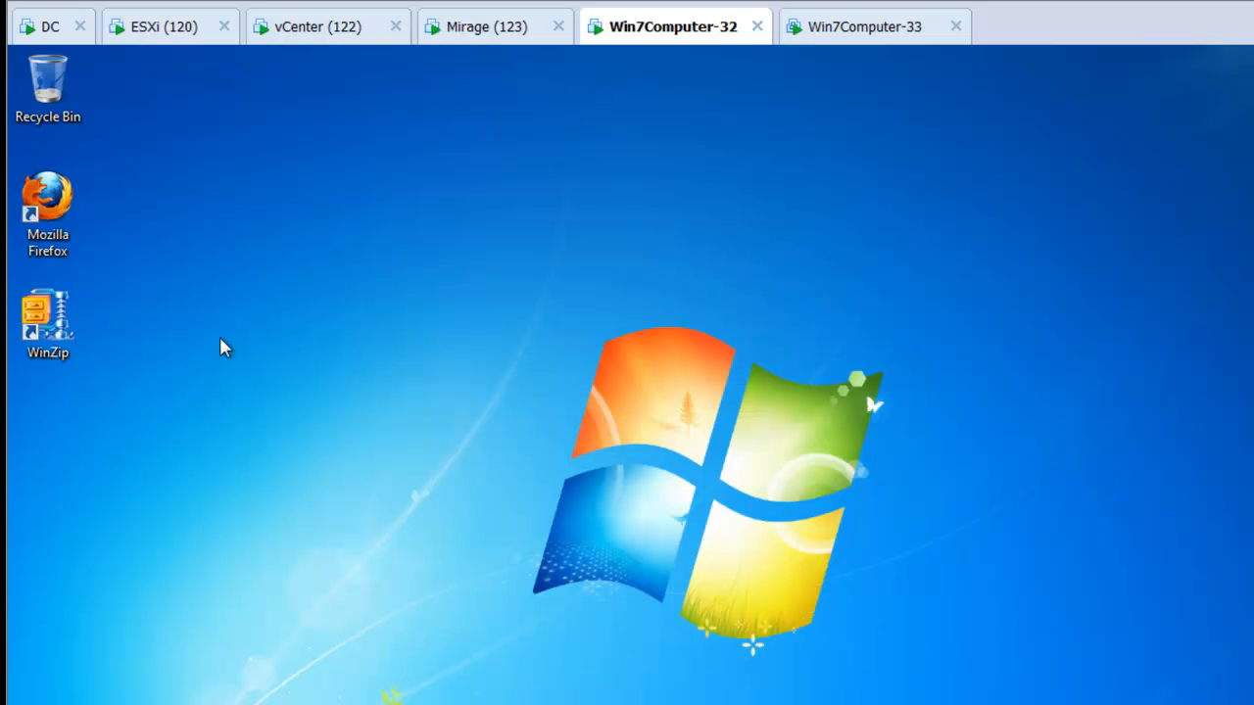
Relaunch WinZip, check which password requirements are enforced in its configuration, and close it.
{"action": "double_click", "coordinate": [77, 337]}
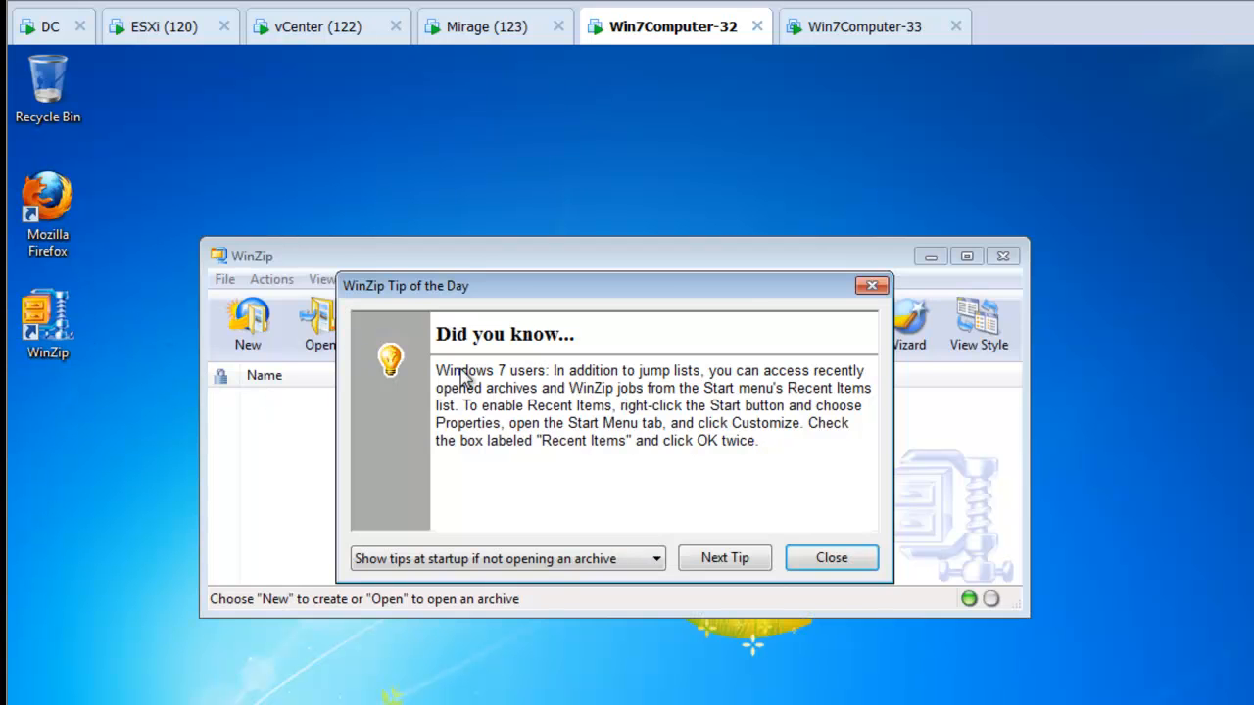
{"action": "key", "text": "Escape"}
{"action": "left_click", "coordinate": [415, 279]}
{"action": "left_click", "coordinate": [428, 302]}
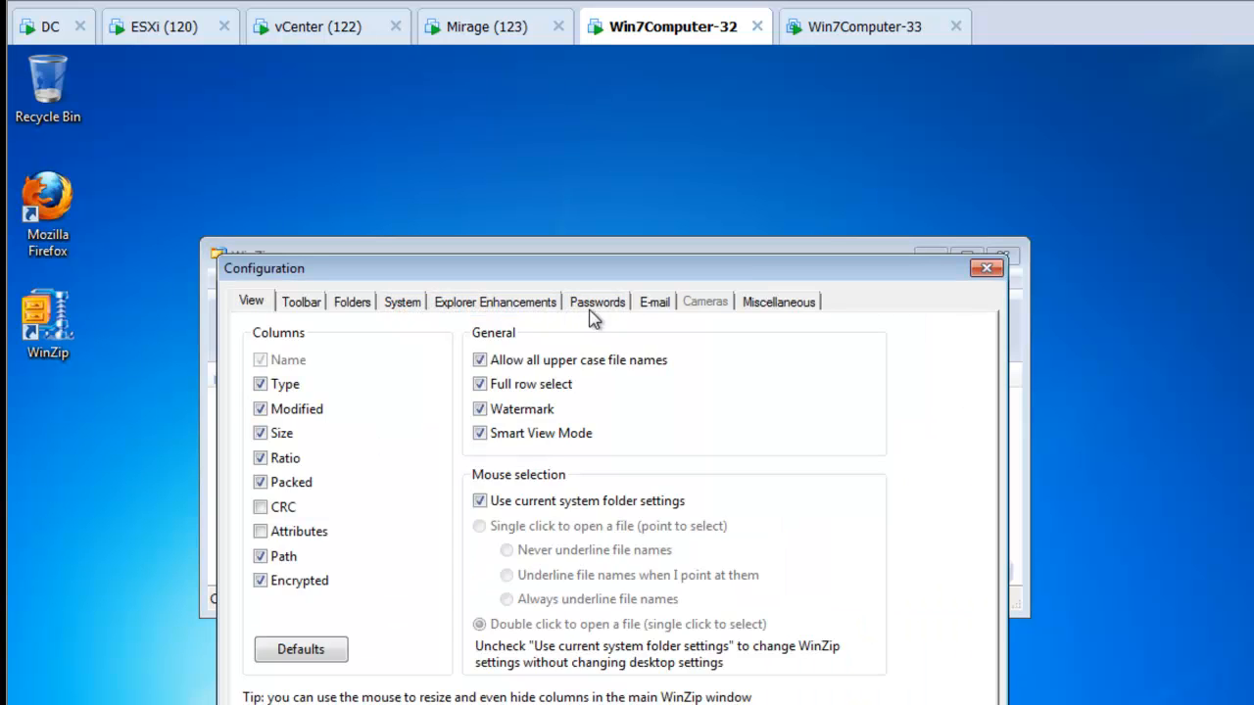
{"action": "left_click", "coordinate": [597, 303]}
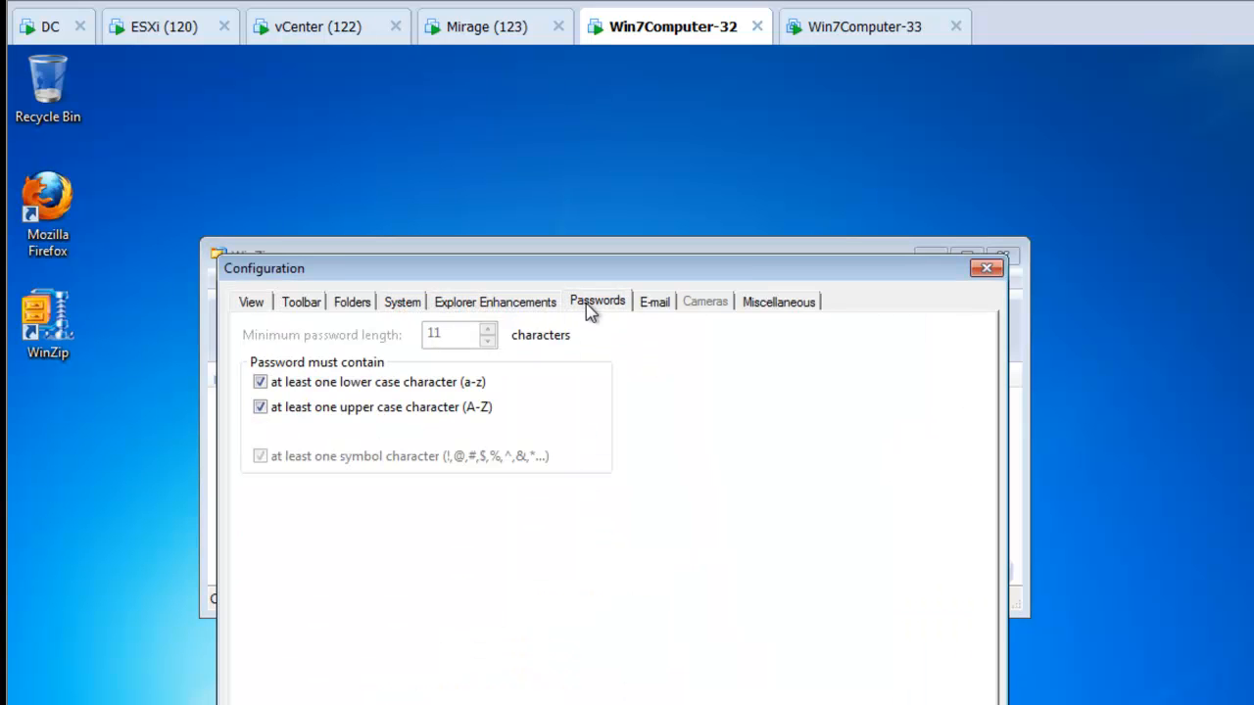
{"action": "left_click", "coordinate": [986, 268]}
{"action": "left_click", "coordinate": [987, 254]}
Launch Firefox as the default browser and examine the home page and security settings in its options.
{"action": "double_click", "coordinate": [65, 206]}
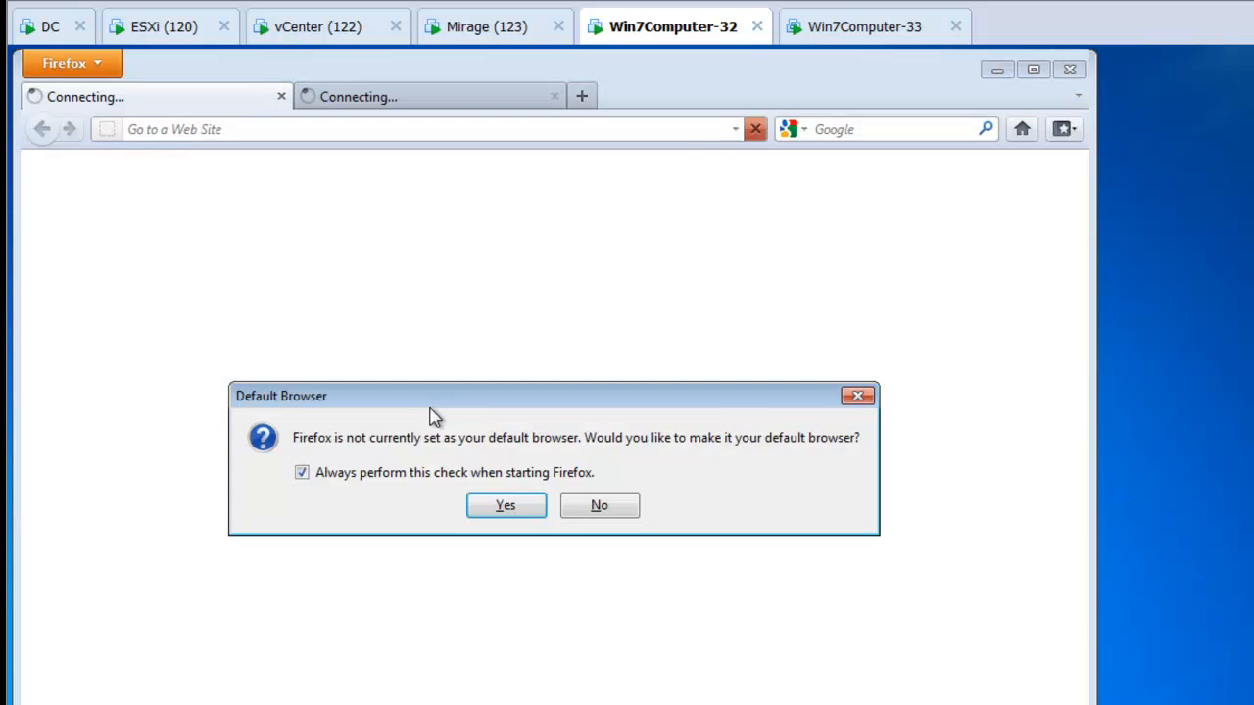
{"action": "left_click", "coordinate": [500, 505]}
{"action": "left_click", "coordinate": [103, 67]}
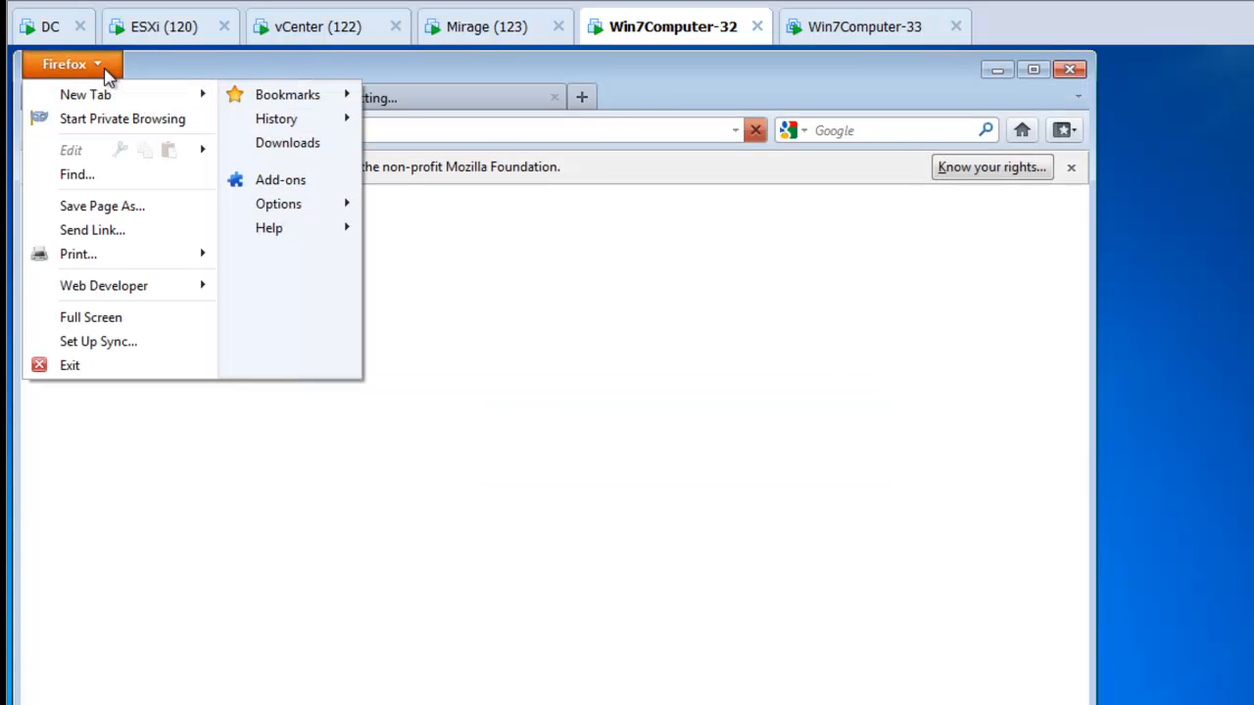
{"action": "left_click", "coordinate": [296, 214]}
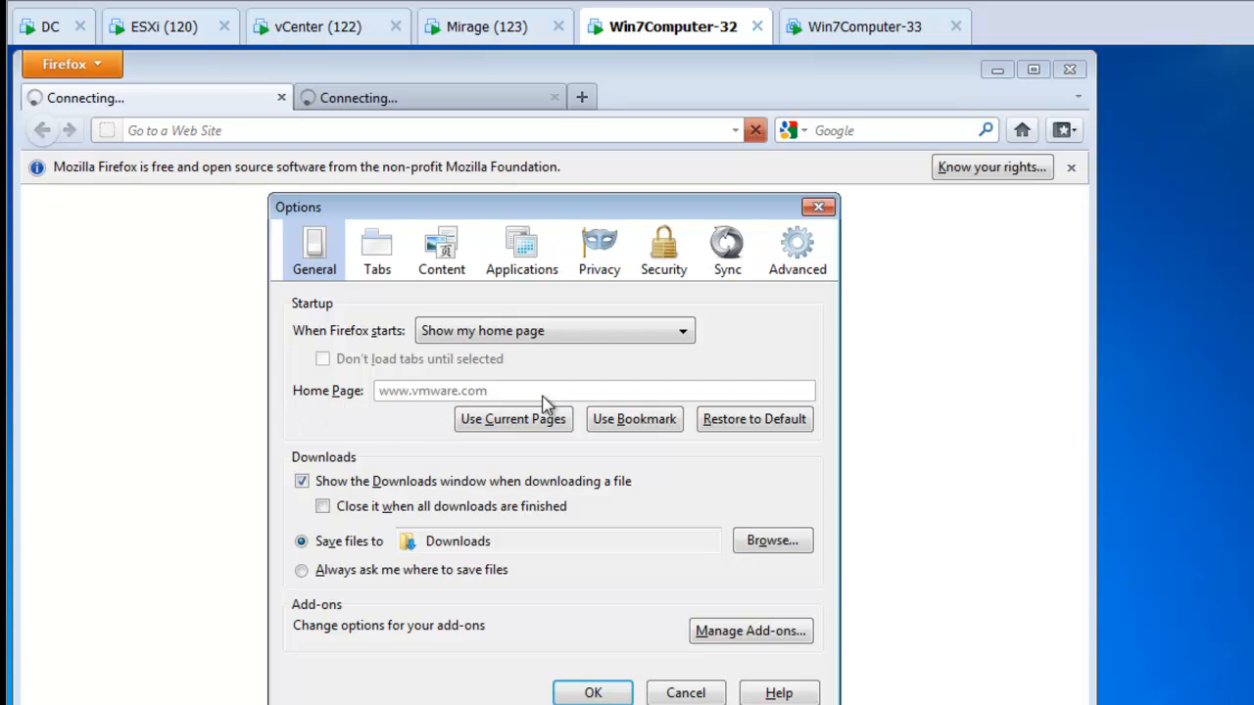
{"action": "left_click", "coordinate": [668, 274]}
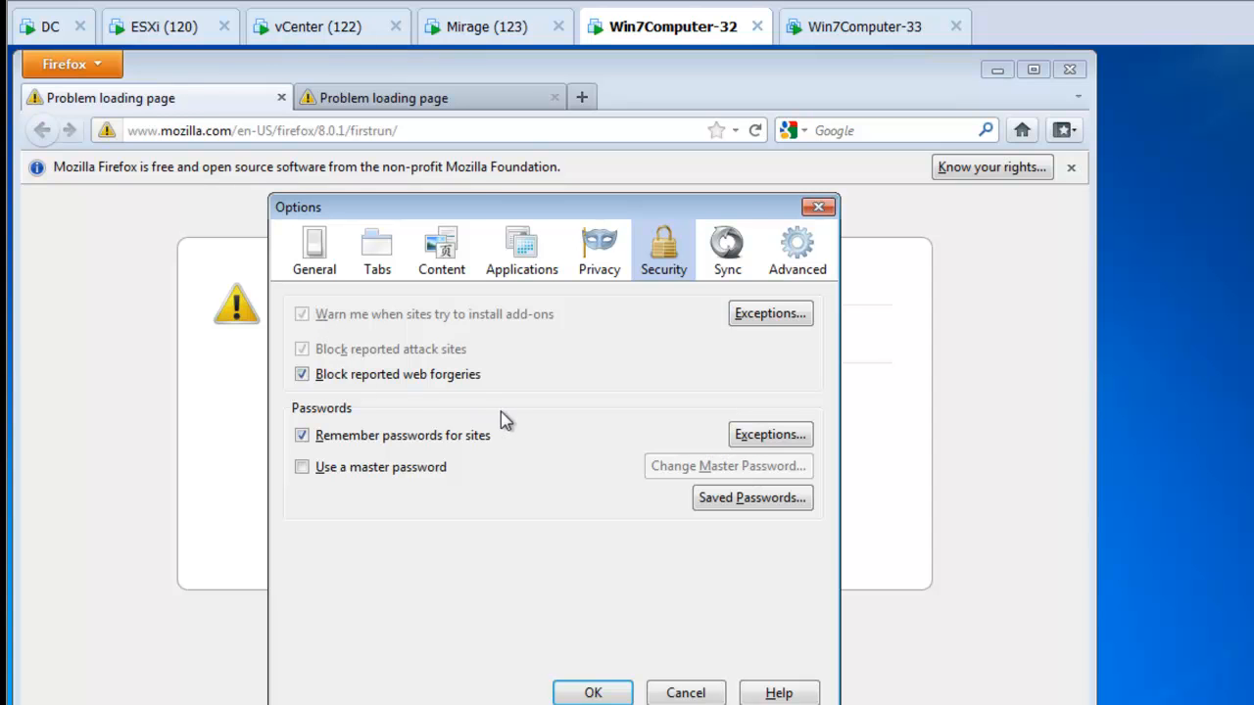
Open Programs and Features to check which applications are installed on the computer.
{"action": "left_click", "coordinate": [35, 704]}
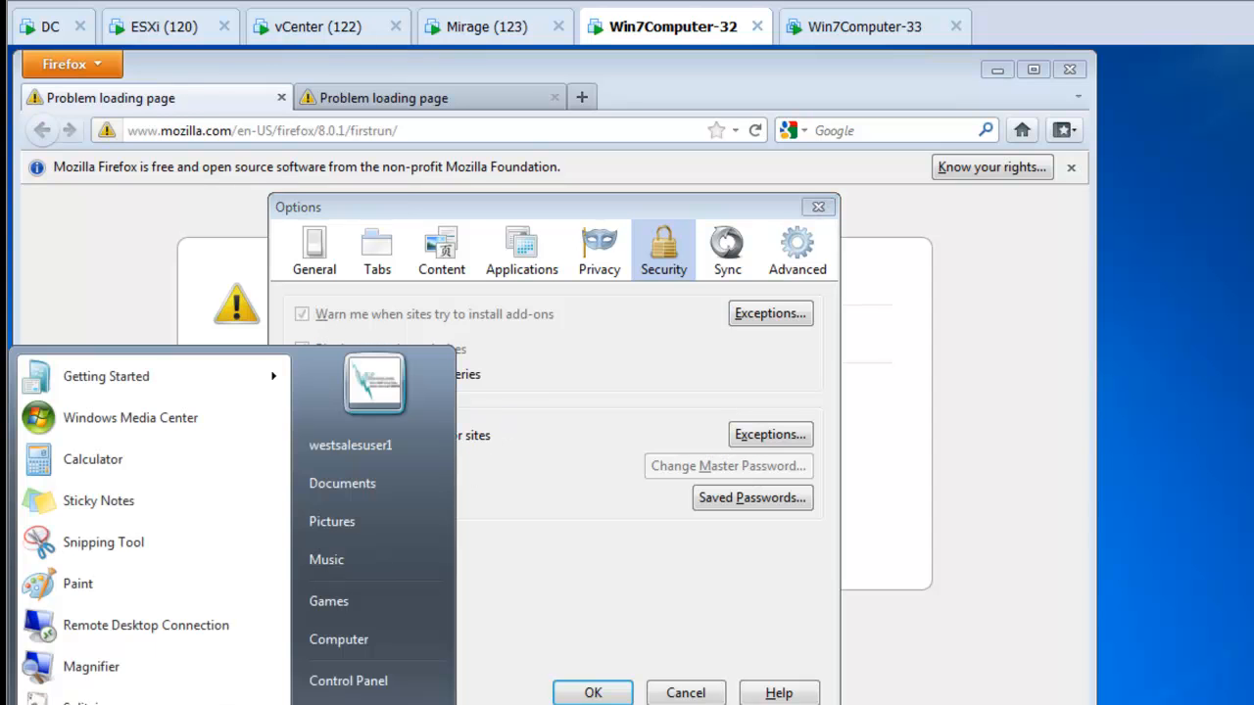
{"action": "left_click", "coordinate": [348, 683]}
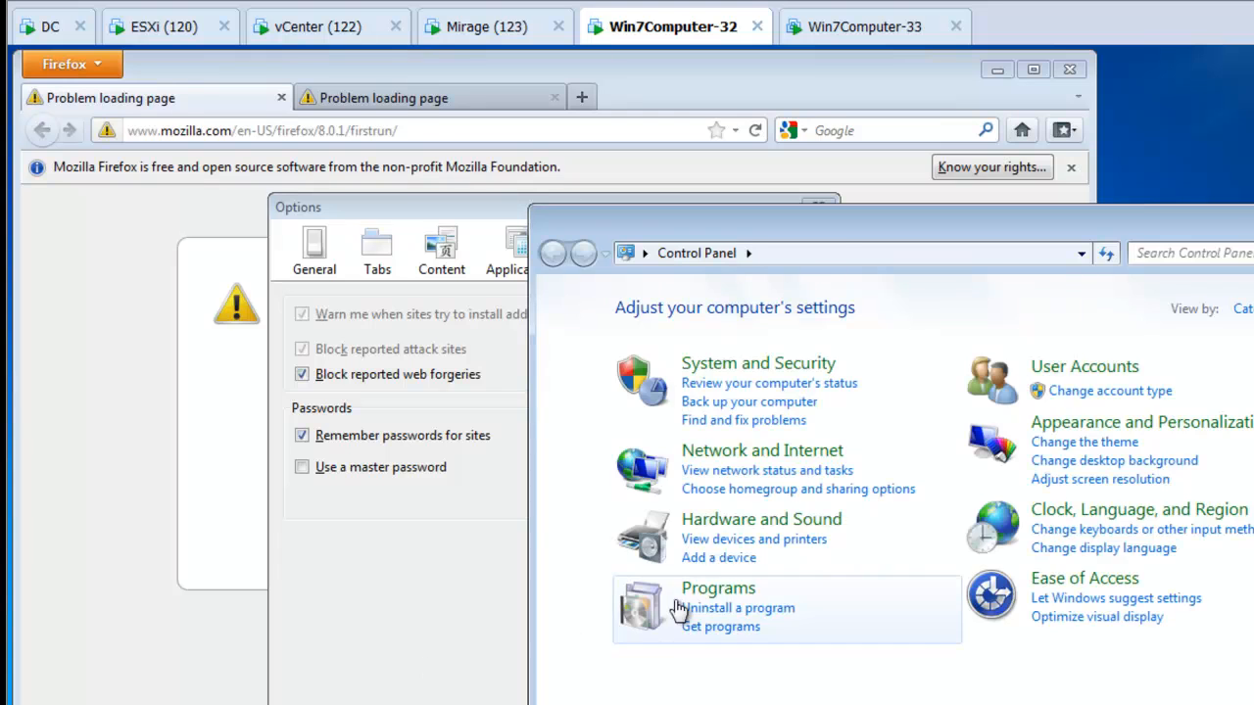
{"action": "left_click", "coordinate": [720, 609]}
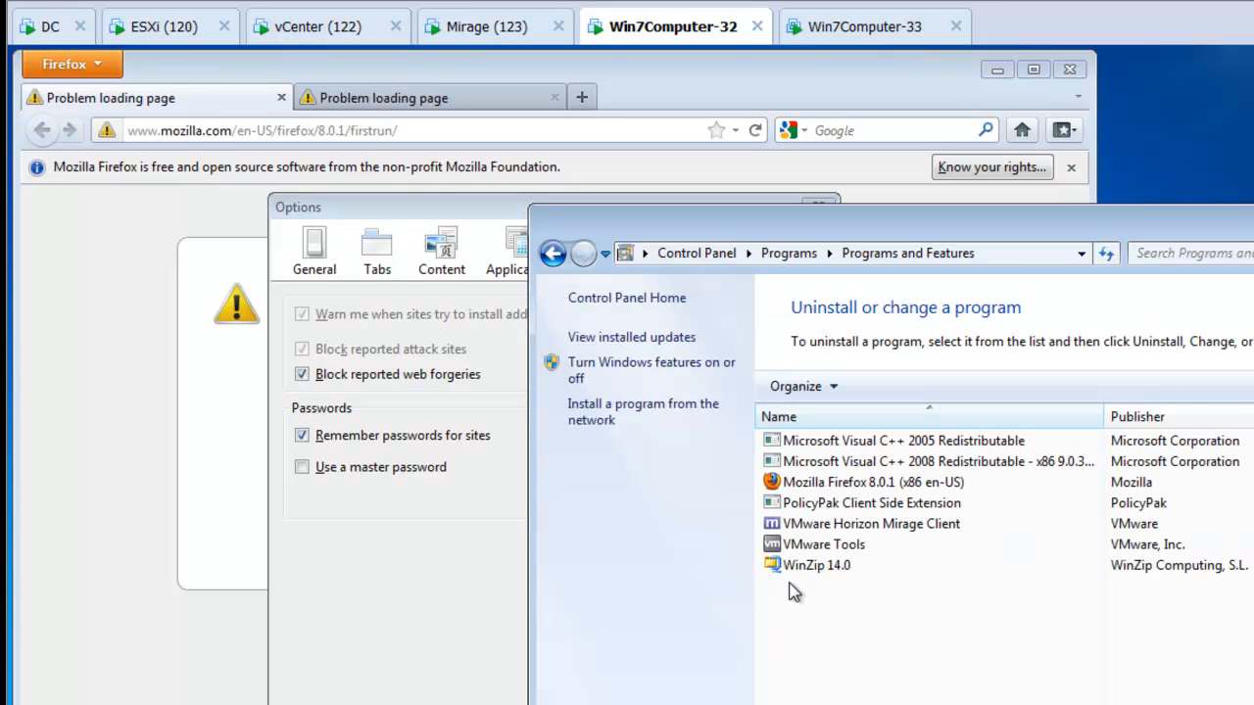